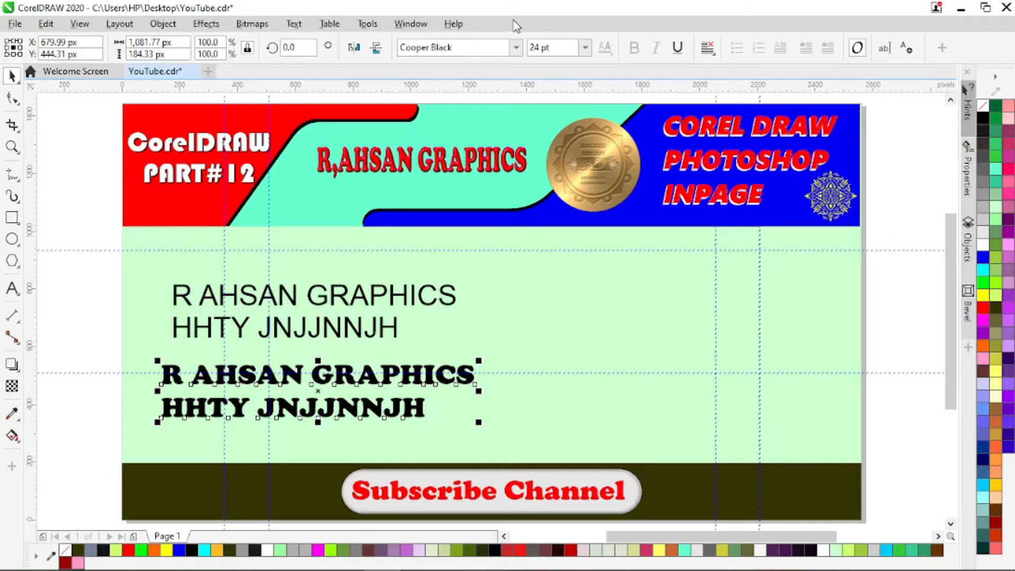
- Change the lower text block's font to Monoton, trying 48 pt before setting its size back to 24 pt
left_click(516, 48)
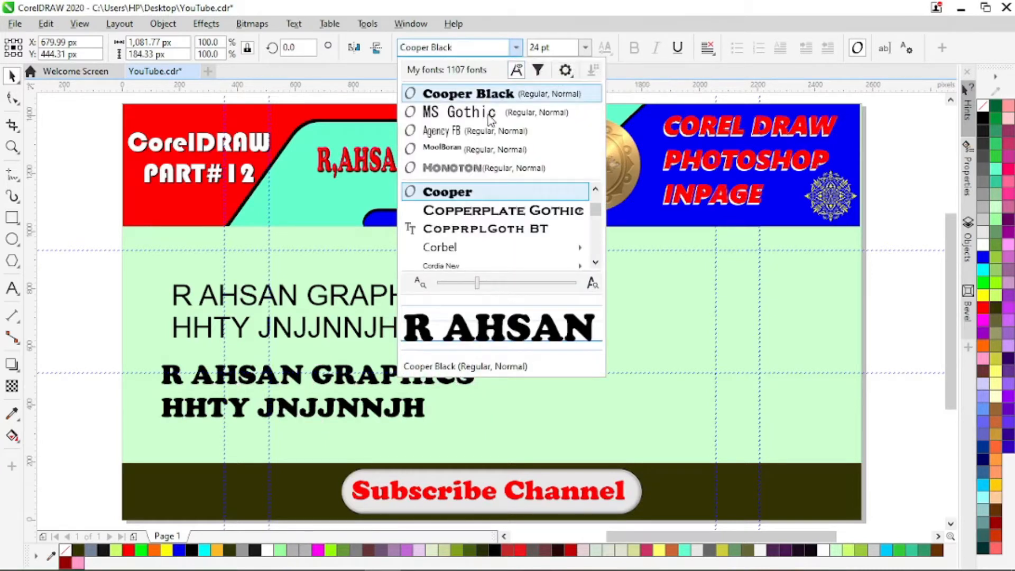
left_click(465, 168)
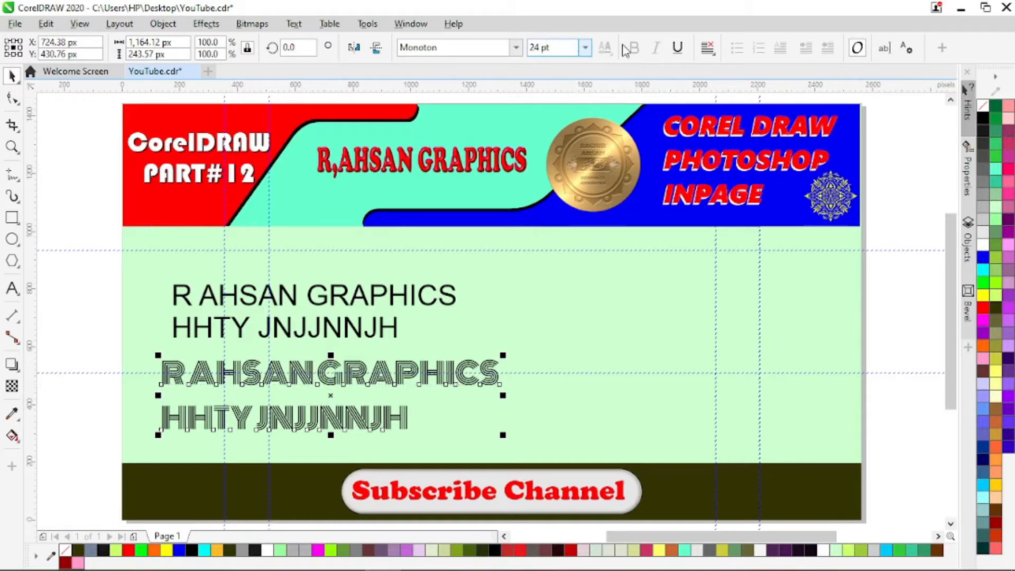
left_click(586, 47)
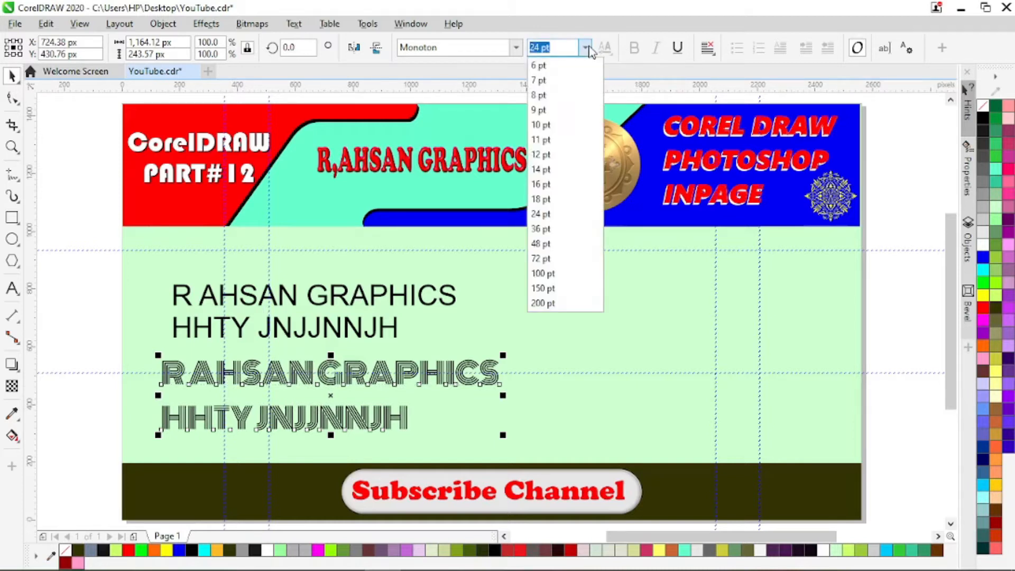
left_click(540, 243)
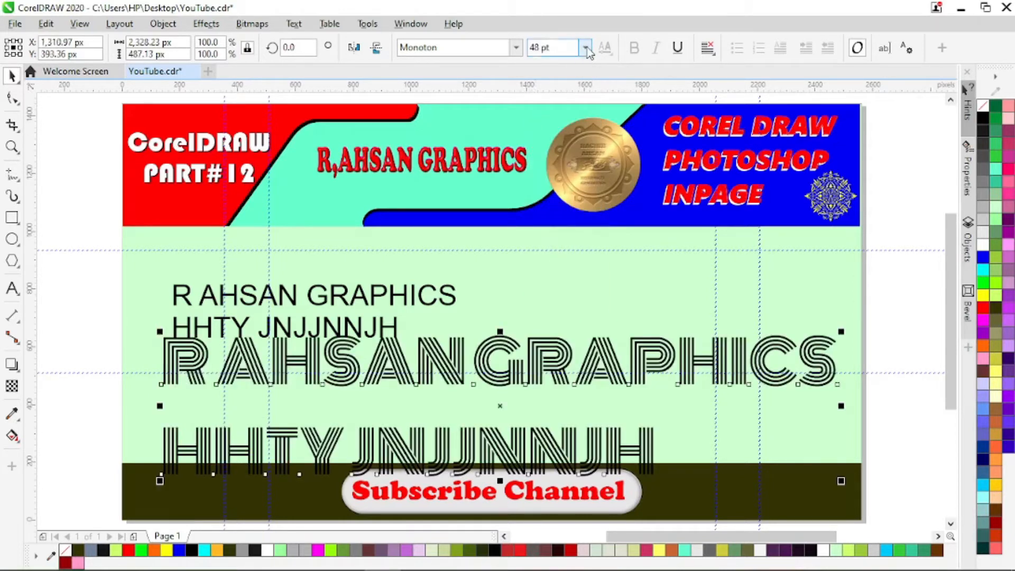
left_click(586, 48)
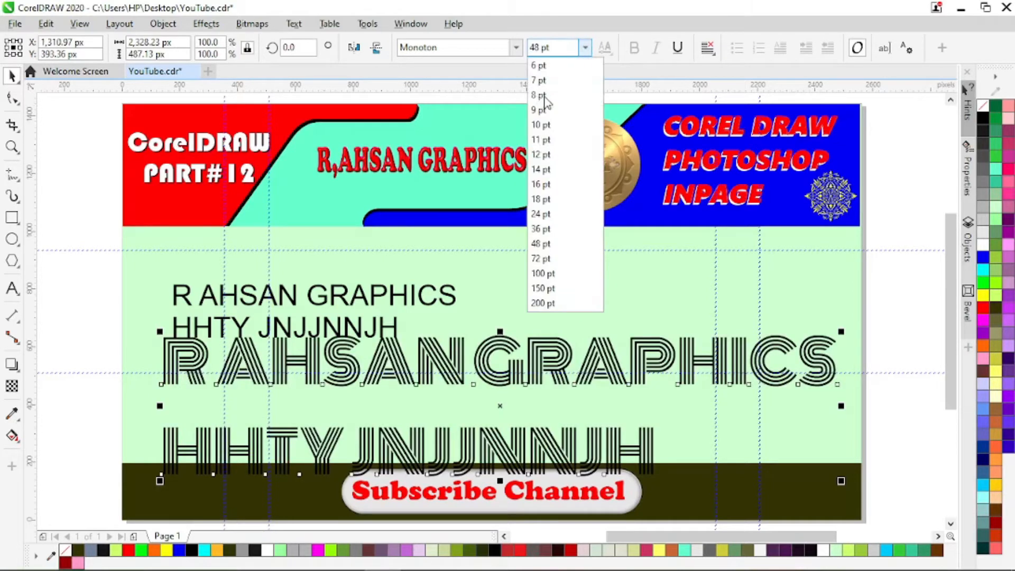
left_click(540, 214)
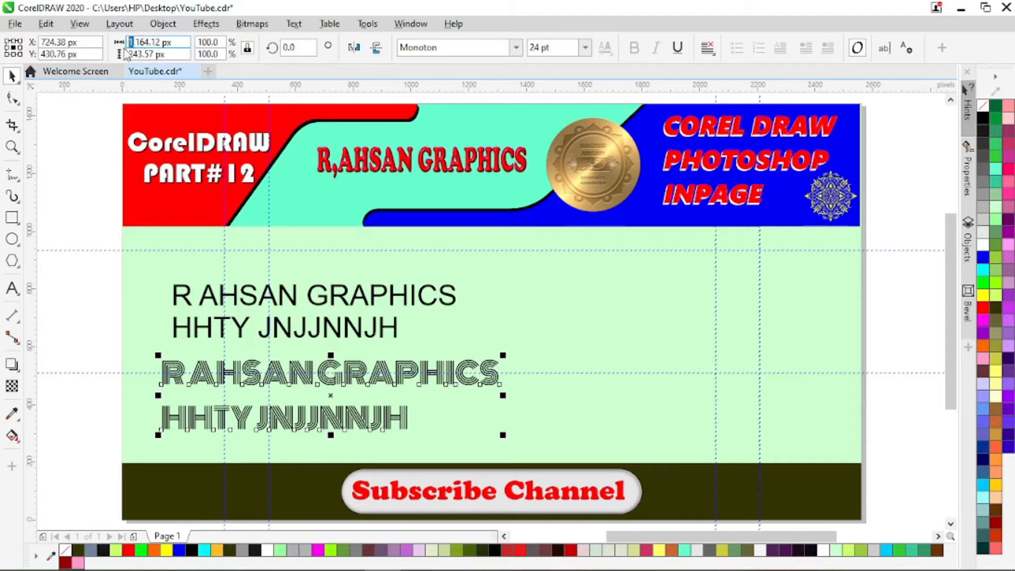
- Scale the Monoton text proportionally to a width of about 2,164 px and move it to about X 1,261, Y 446 px
type("2")
key("Return")
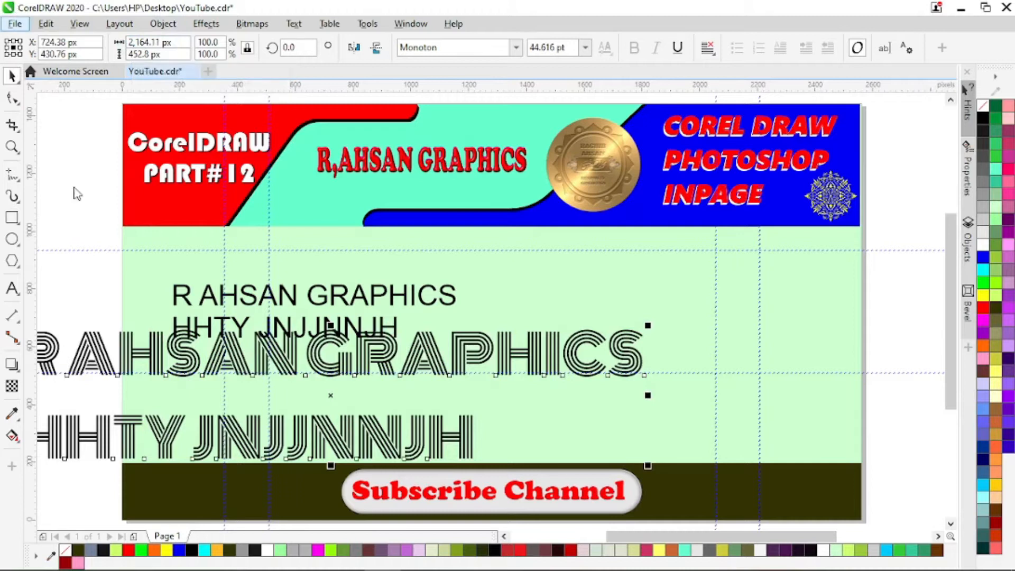
left_click_drag(334, 396, 488, 399)
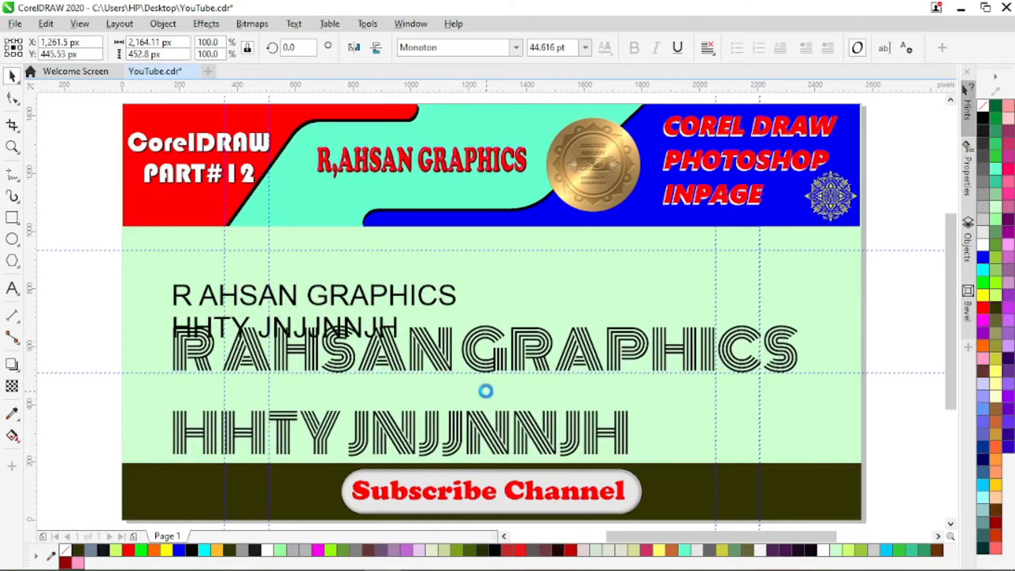
- Unlock the proportional sizing, try a width of 5,164.11 px on the Monoton text, and revert that width
left_click(250, 48)
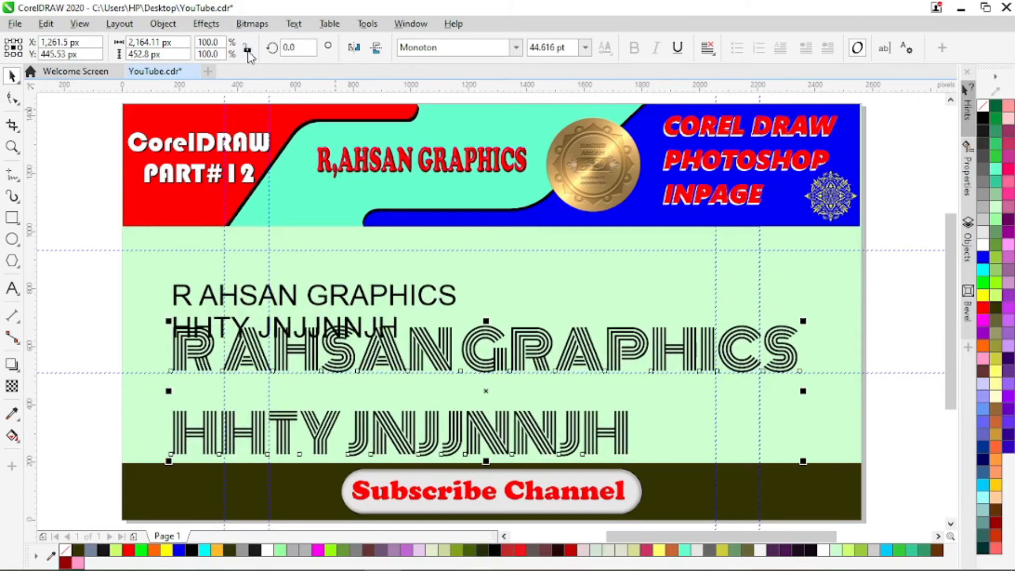
left_click(130, 42)
type("5")
key("Return")
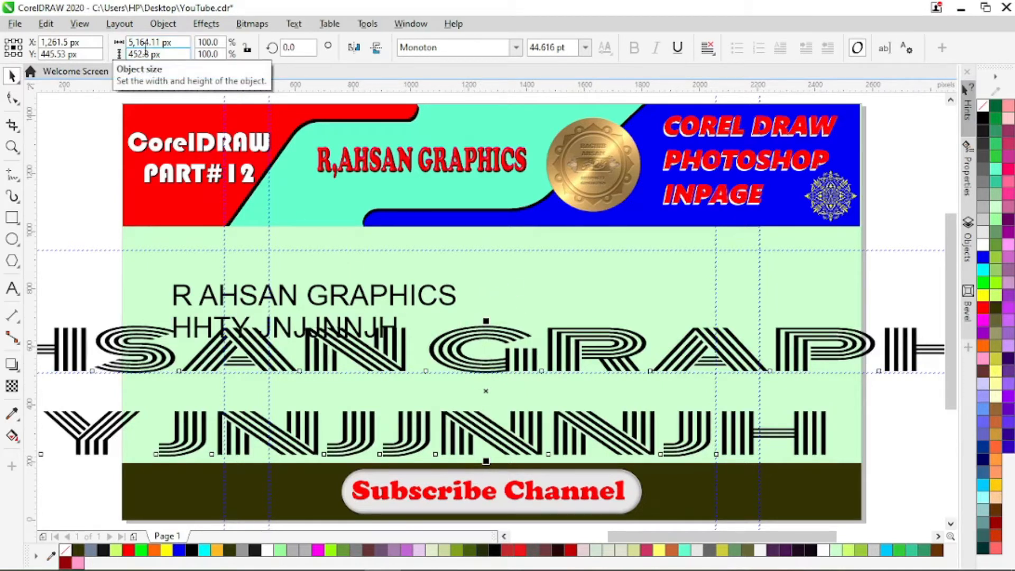
scroll(146, 49, "down", 3)
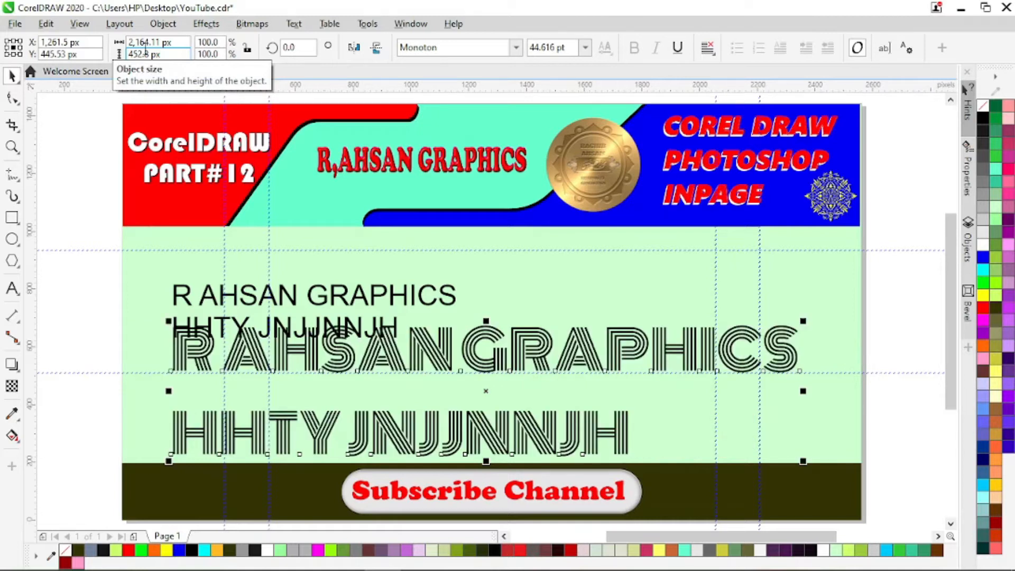
- Shrink the Monoton text to about 1,025 by 237 px and place it at about X 654, Y 353 px
left_click_drag(803, 322, 751, 333)
left_click_drag(787, 299, 701, 316)
left_click_drag(707, 401, 649, 403)
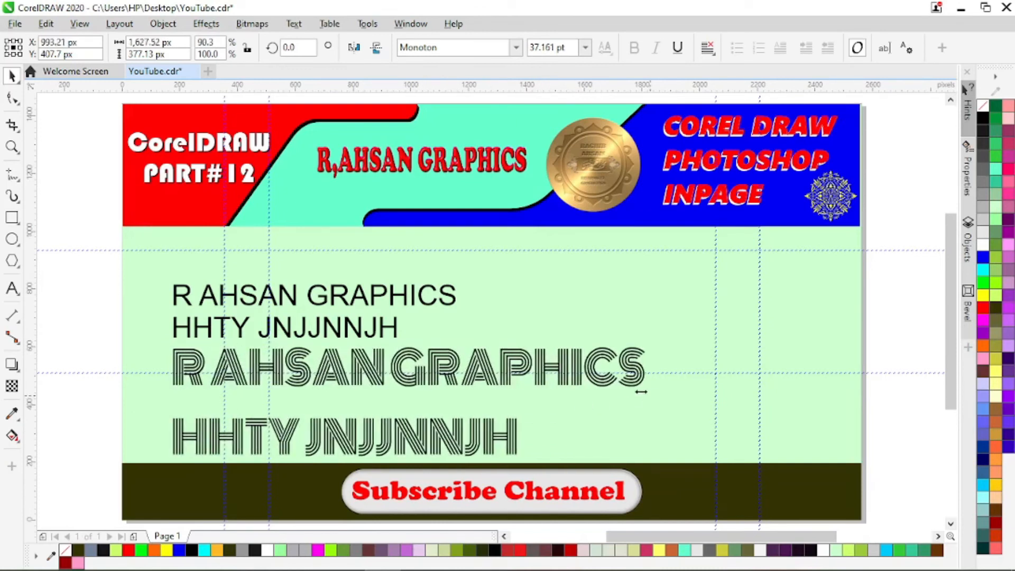
mouse_move(408, 340)
left_mouse_down()
mouse_move(388, 401)
mouse_move(391, 339)
left_mouse_up()
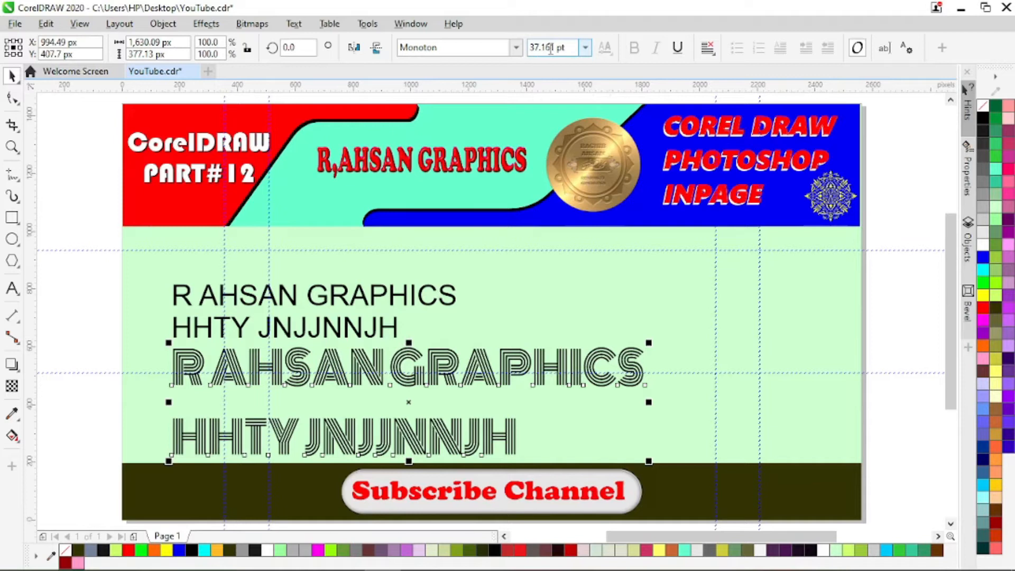
left_click_drag(649, 342, 475, 383)
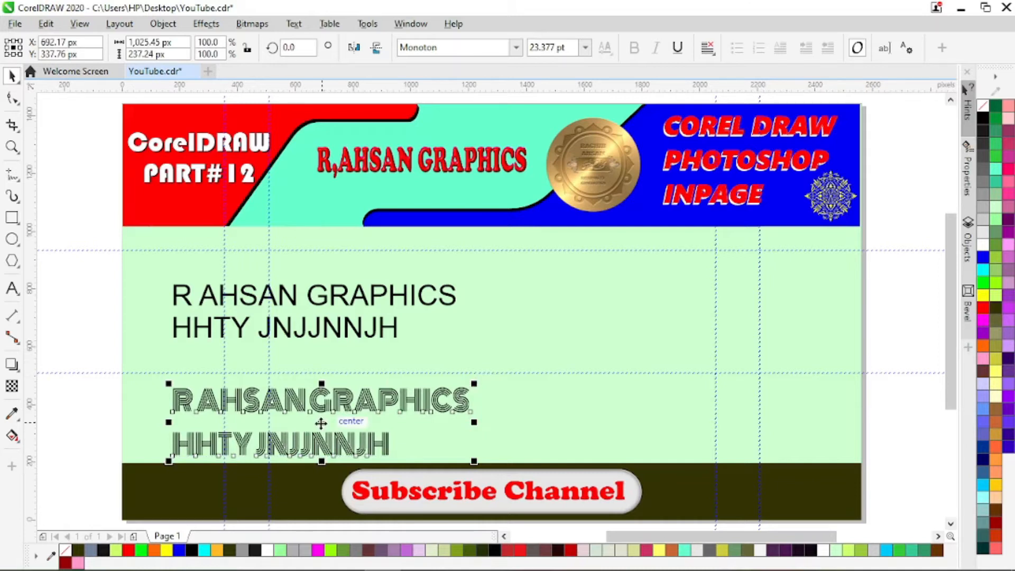
mouse_move(321, 423)
left_mouse_down()
mouse_move(323, 410)
mouse_move(310, 418)
left_mouse_up()
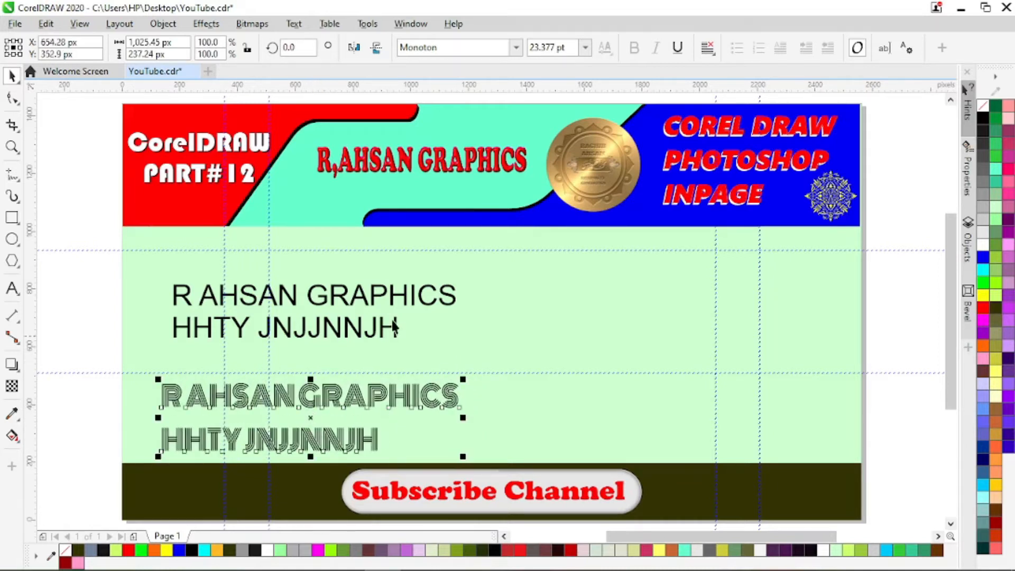
- Move the upper Arial text block up and to the left, to about X 572, Y 783 px
left_click(346, 300)
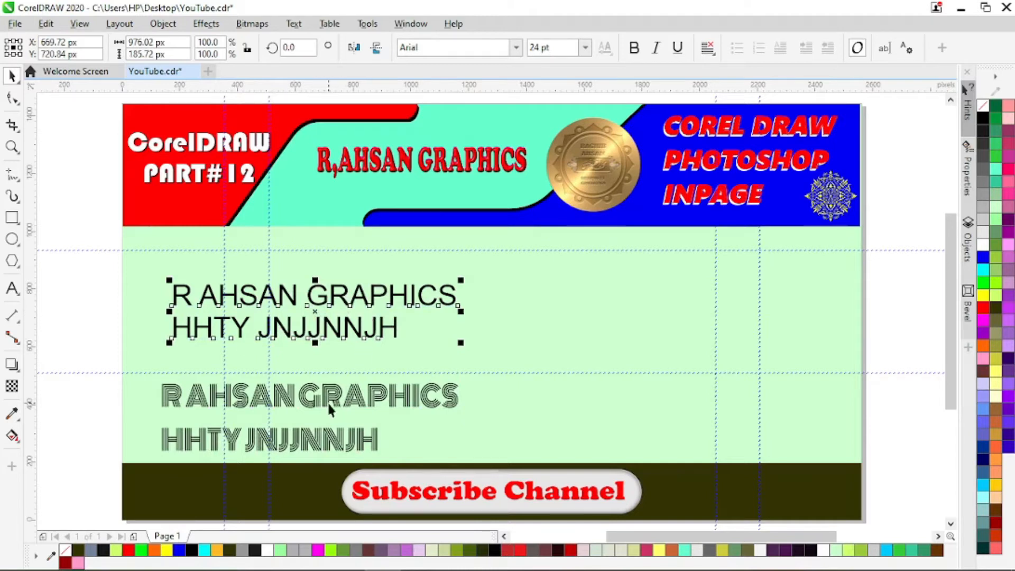
left_click_drag(314, 311, 289, 299)
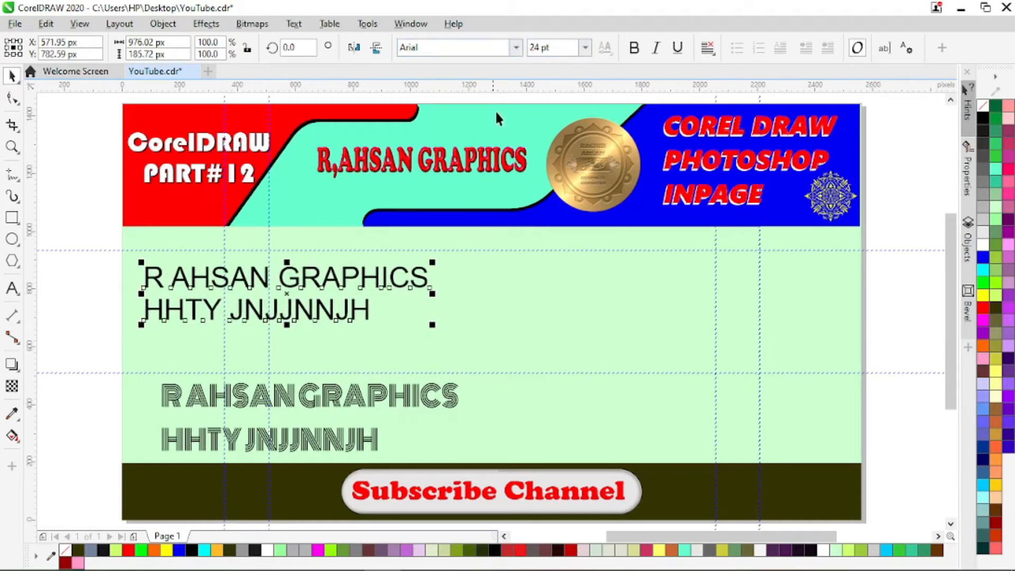
- Try the Arial Black font on the upper text block and undo the font change
left_click(517, 48)
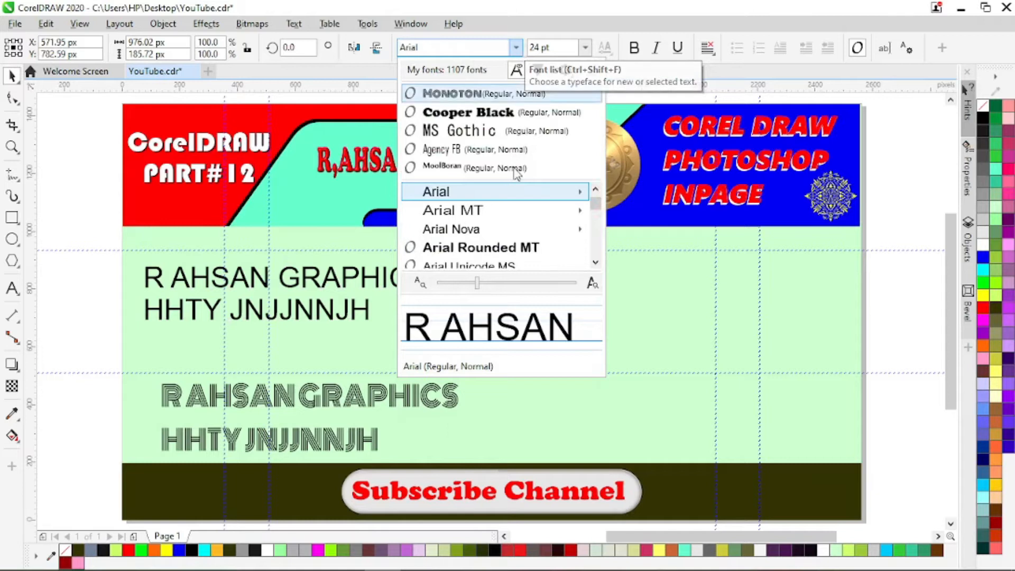
mouse_move(523, 197)
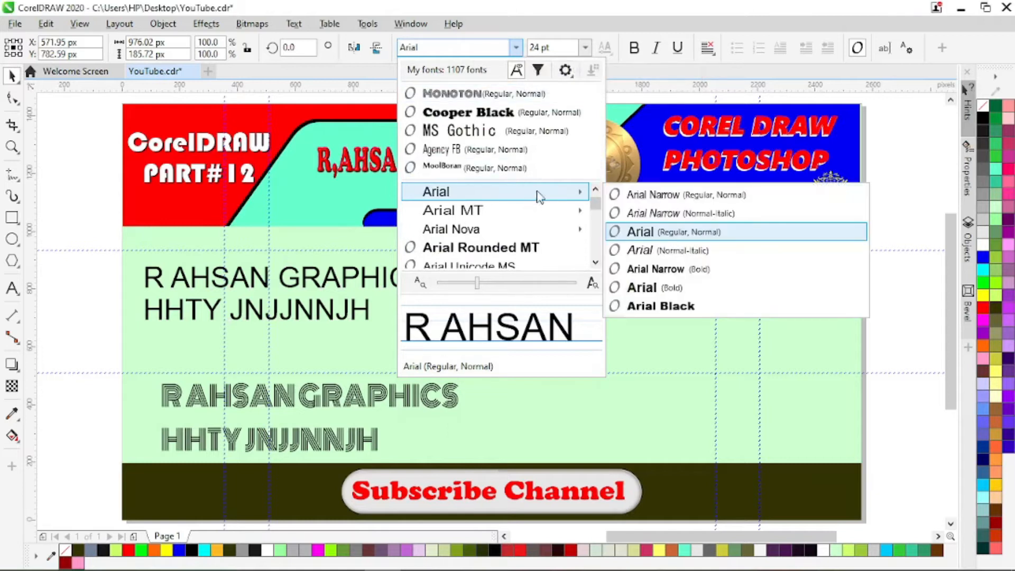
left_click(651, 308)
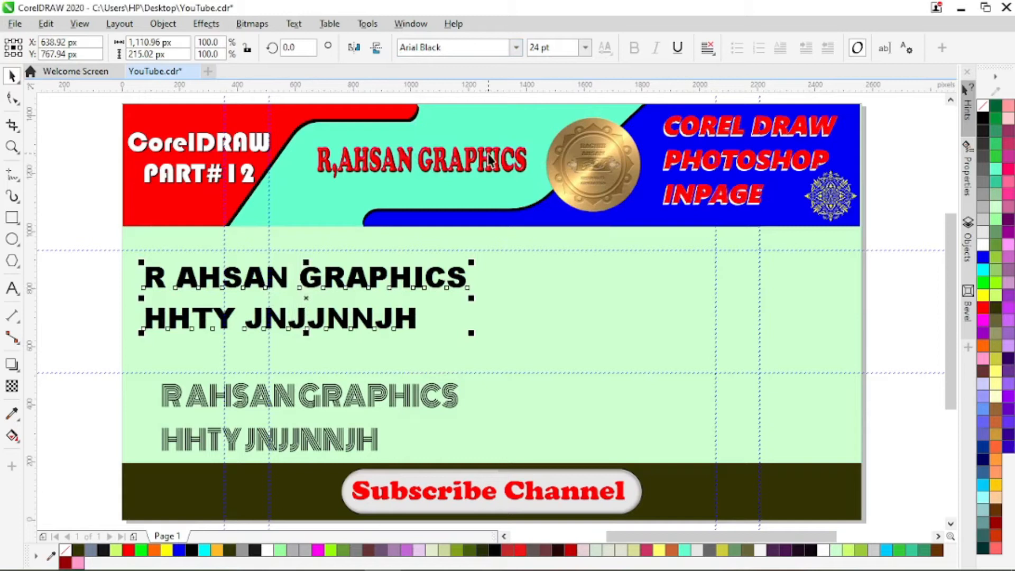
key("ctrl+z")
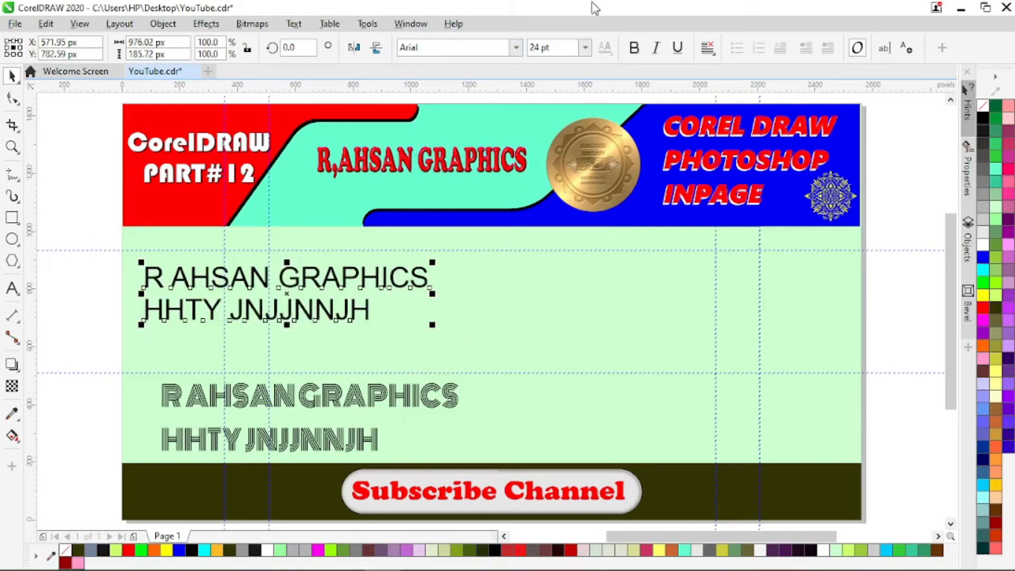
- Try bold and underline formatting on the upper text block, and remove both again
left_click(634, 48)
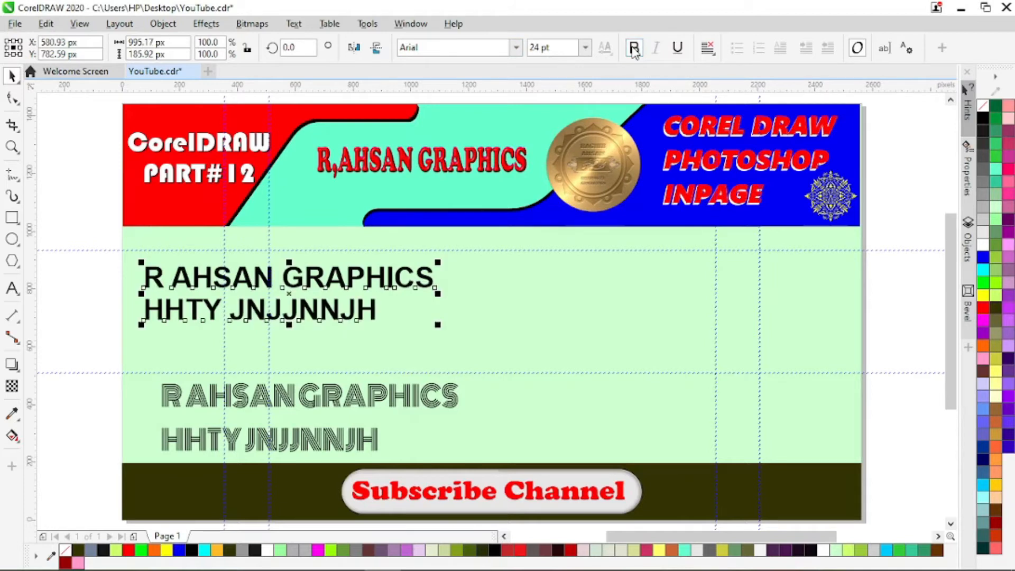
left_click(678, 49)
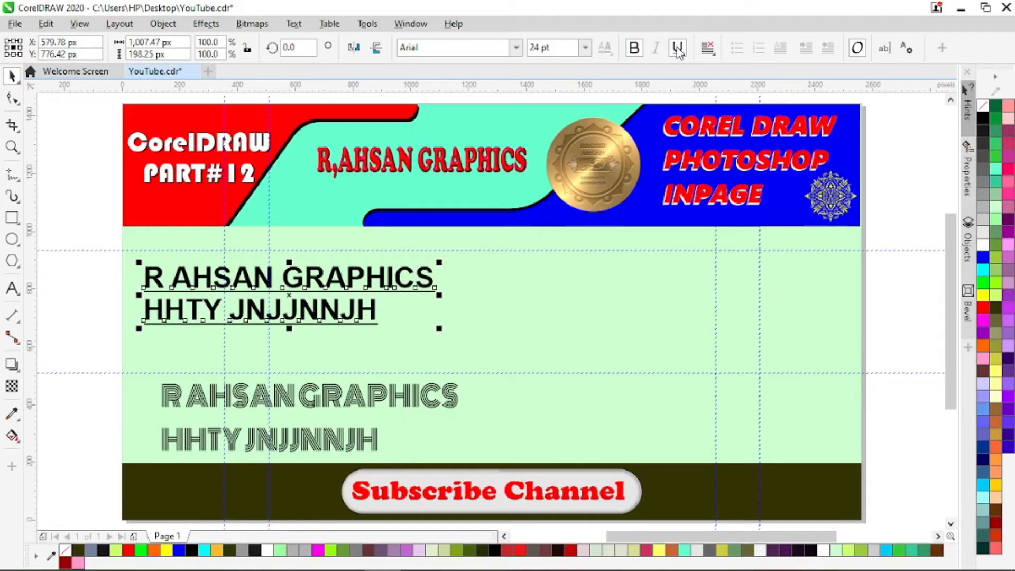
left_click(678, 49)
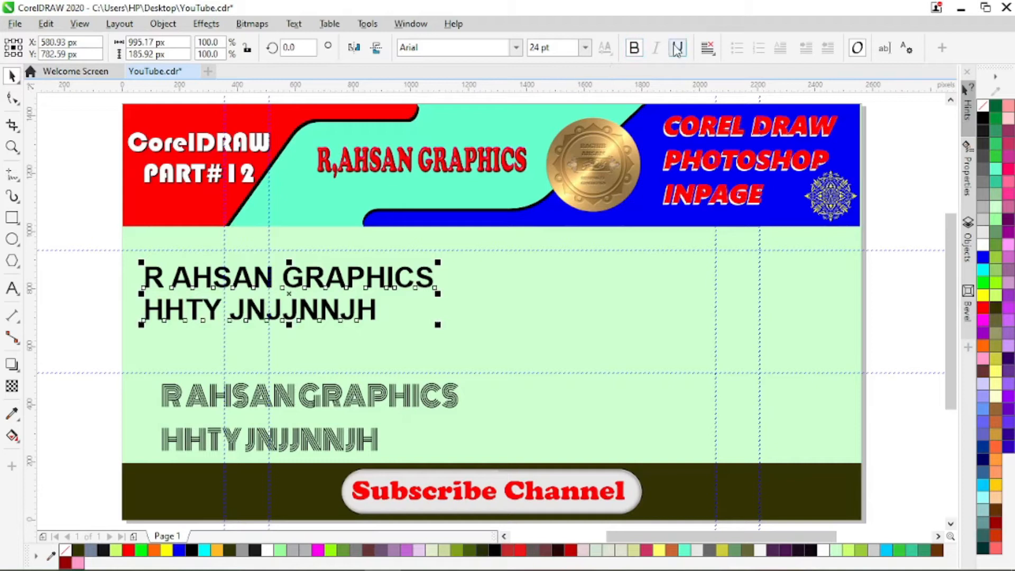
left_click(634, 49)
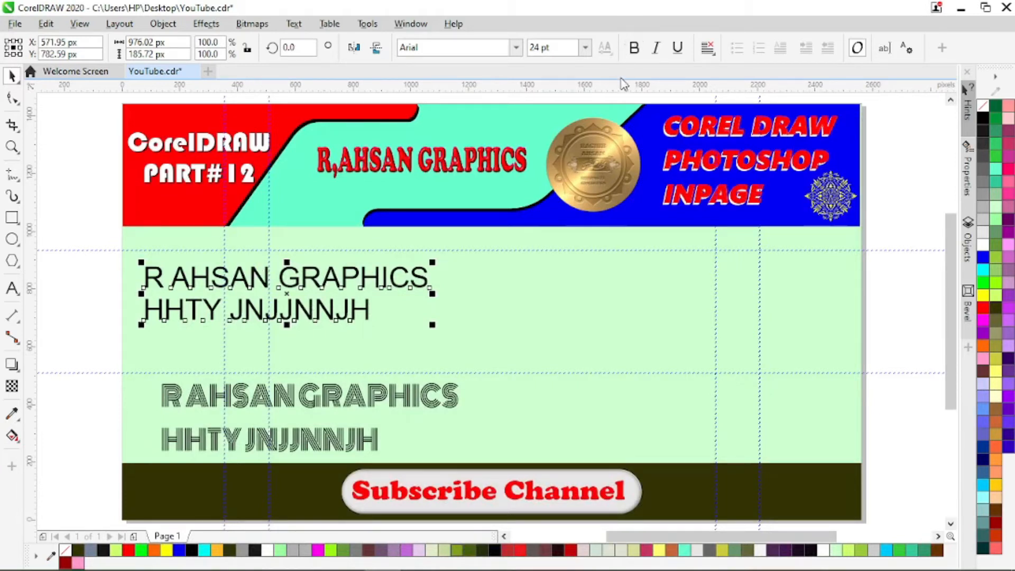
- Enlarge the upper text to about 1,237 by 235 px and try red and green fills before setting its fill to black
left_click_drag(432, 324, 507, 339)
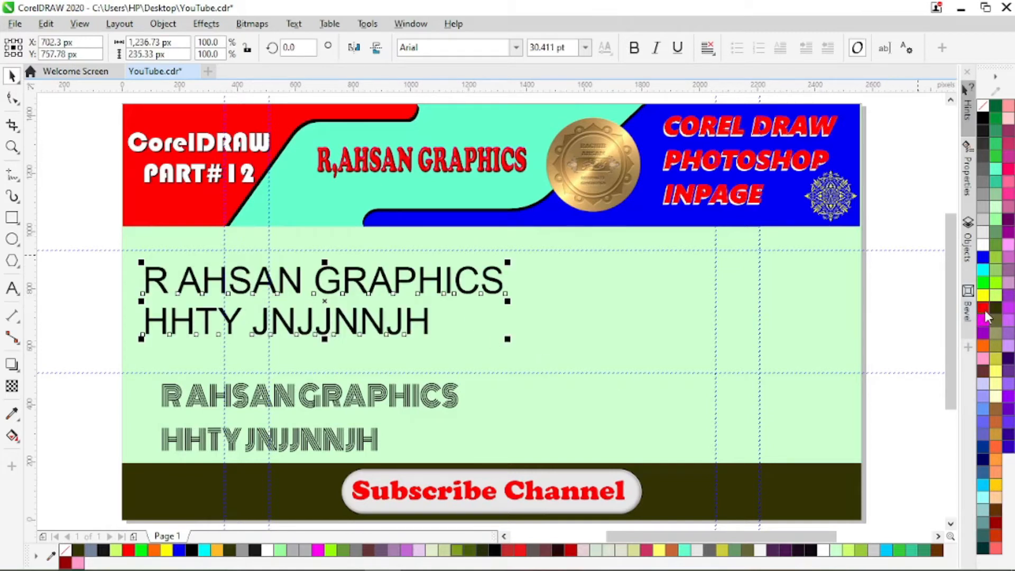
left_click(985, 309)
left_click(984, 283)
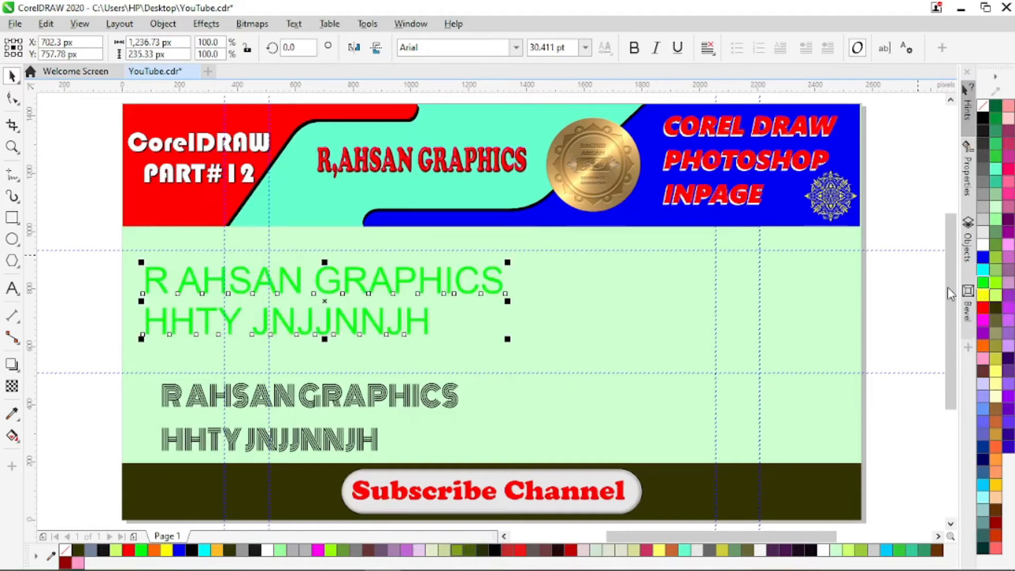
left_click(987, 120)
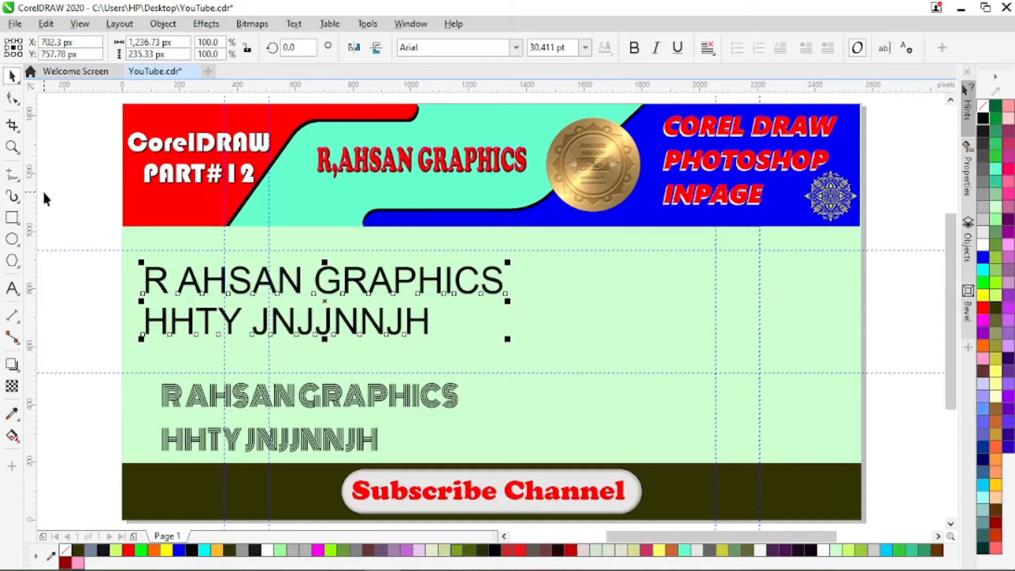
- Open the upper Arial text for editing and move the block to about X 1,002, Y 741 px
double_click(304, 284)
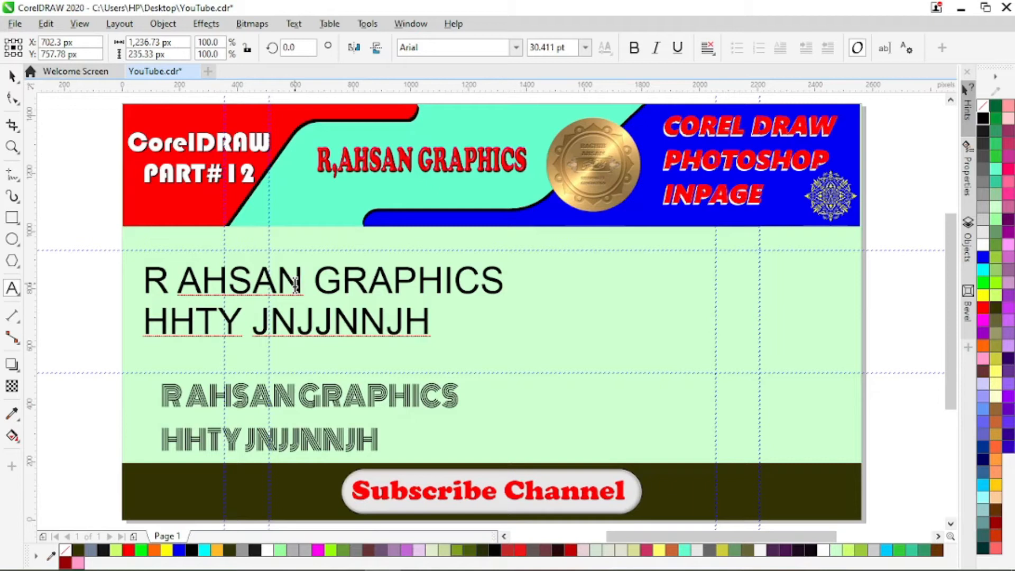
left_click(188, 289)
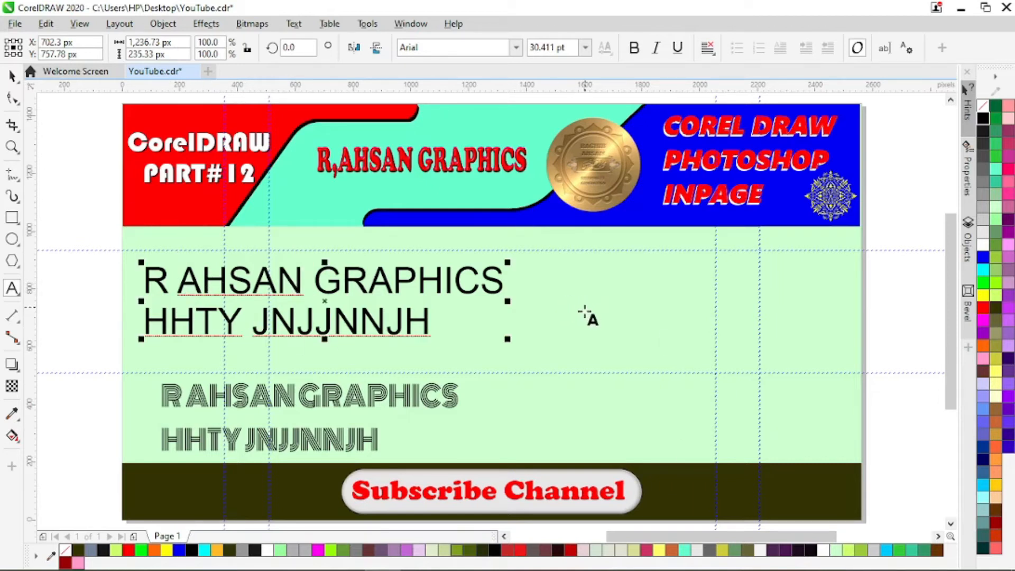
left_click_drag(324, 299, 411, 303)
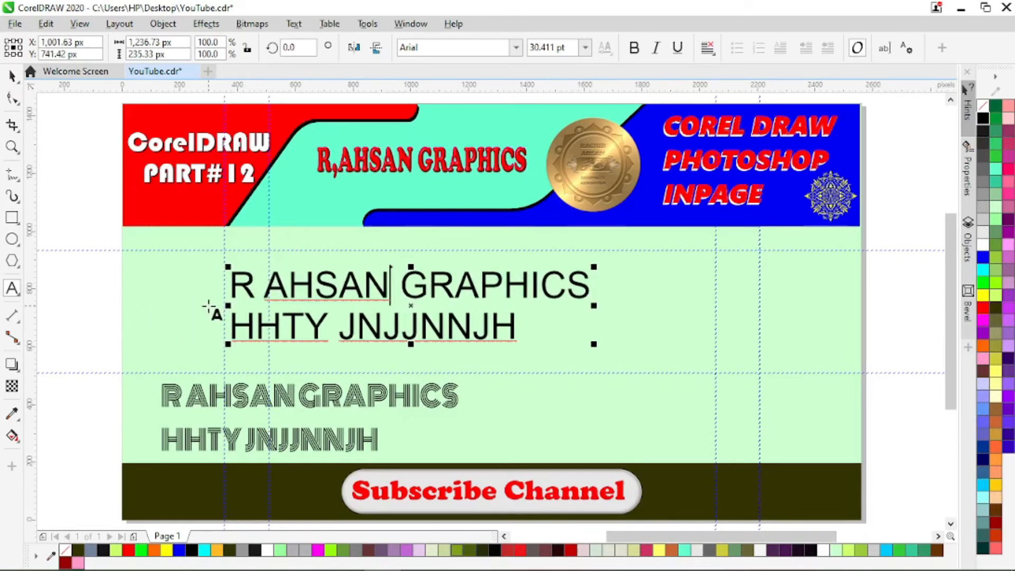
- Select the words of the upper text's first line one at a time, finishing with only its second word selected
left_click(305, 286)
double_click(249, 290)
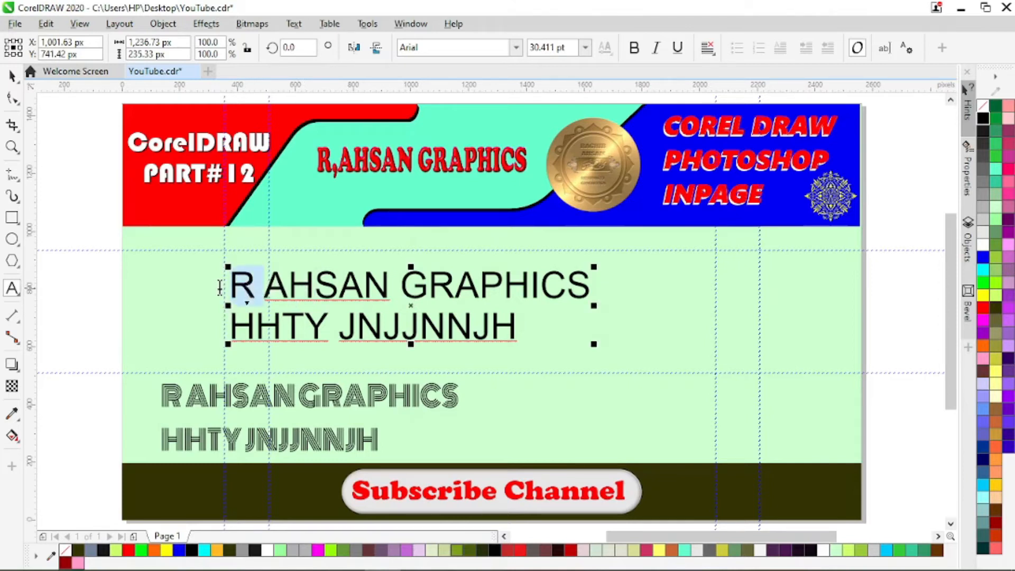
double_click(332, 290)
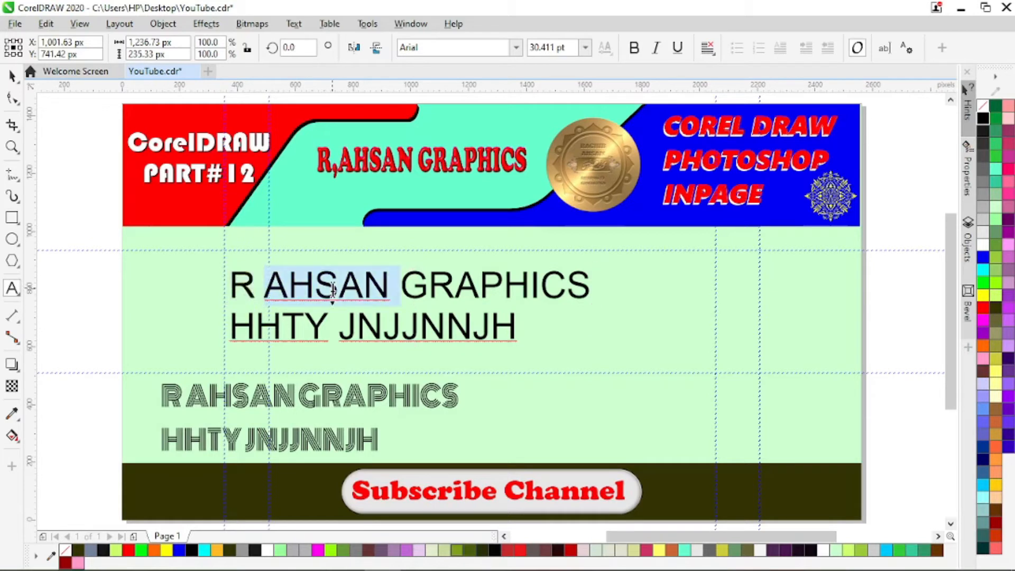
double_click(470, 290)
left_click(470, 290)
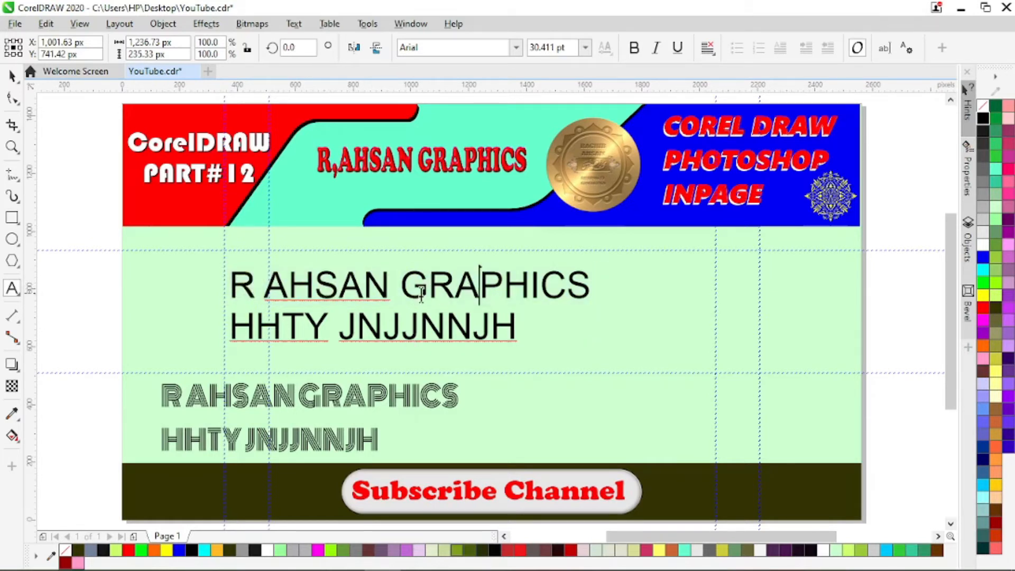
left_click(267, 292)
left_click_drag(268, 294, 391, 294)
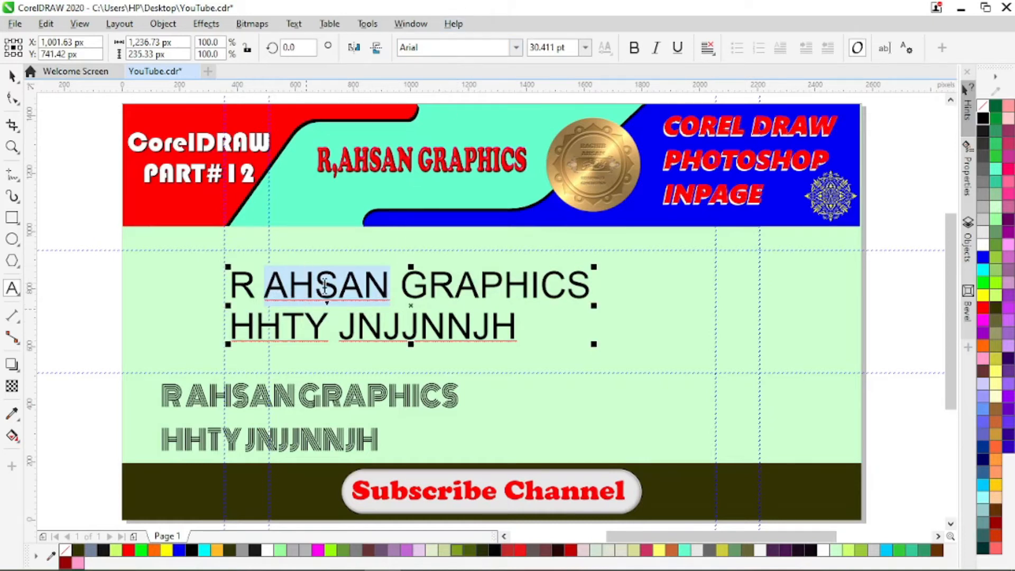
- Set the selected second word to Monoton at 36 pt and move the upper text block to about X 1,038, Y 747 px
left_click(512, 51)
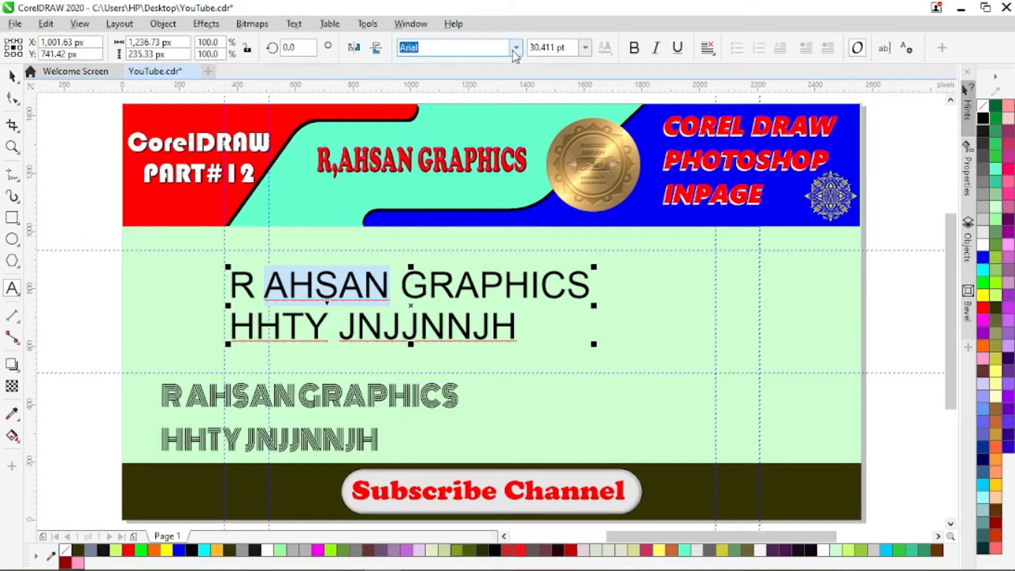
left_click(515, 49)
left_click(472, 110)
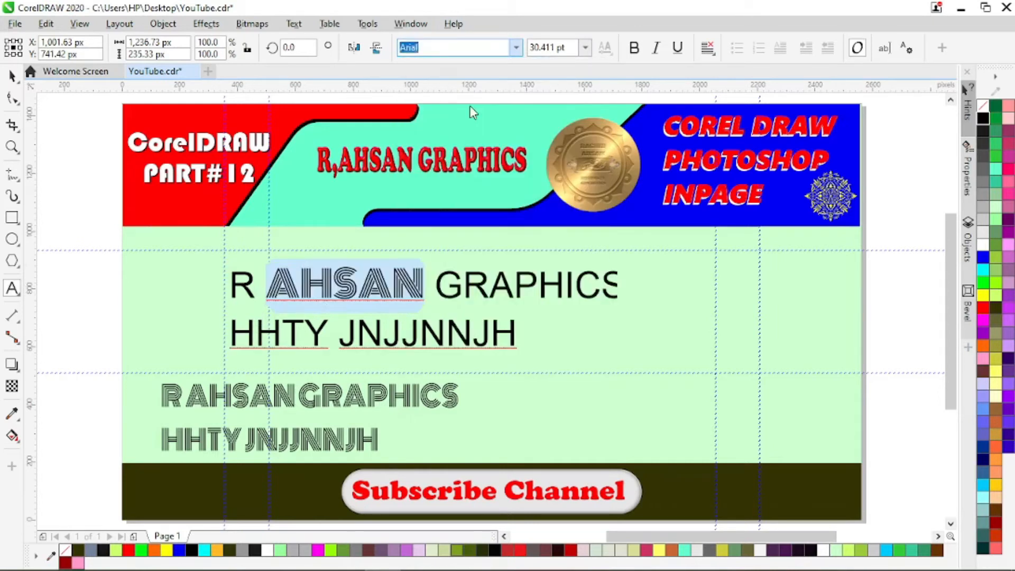
left_click(585, 48)
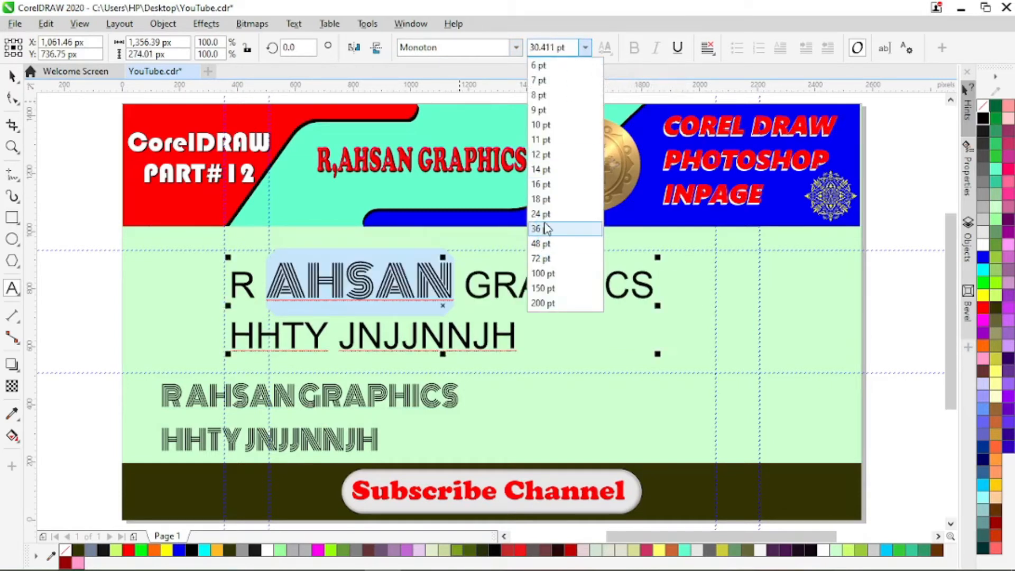
left_click(547, 228)
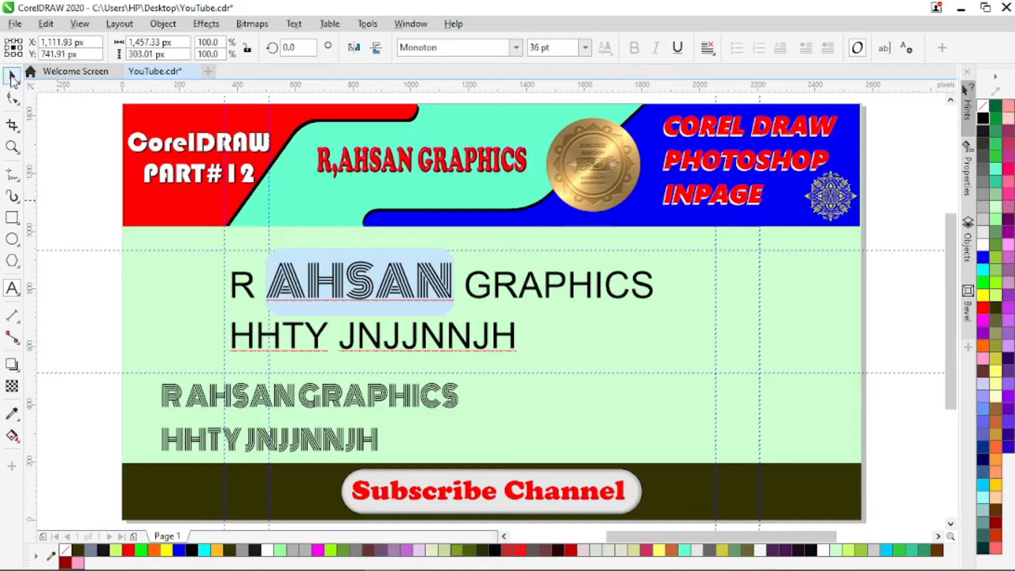
left_click(12, 75)
left_click_drag(442, 306, 421, 305)
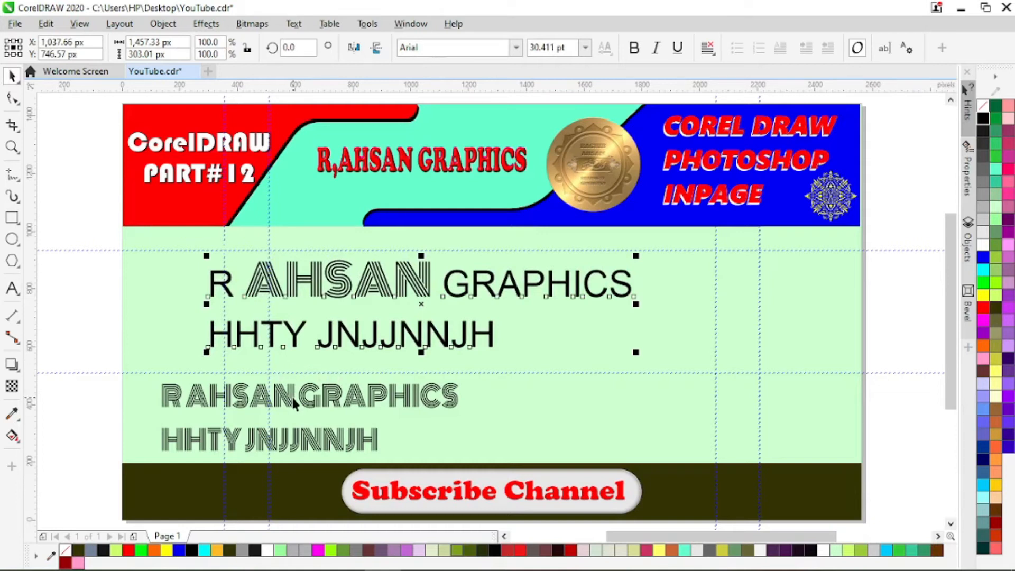
- Extend the selection over both lines of the upper text and try Monoton before setting its font to Monotype Corsiva
key("F8")
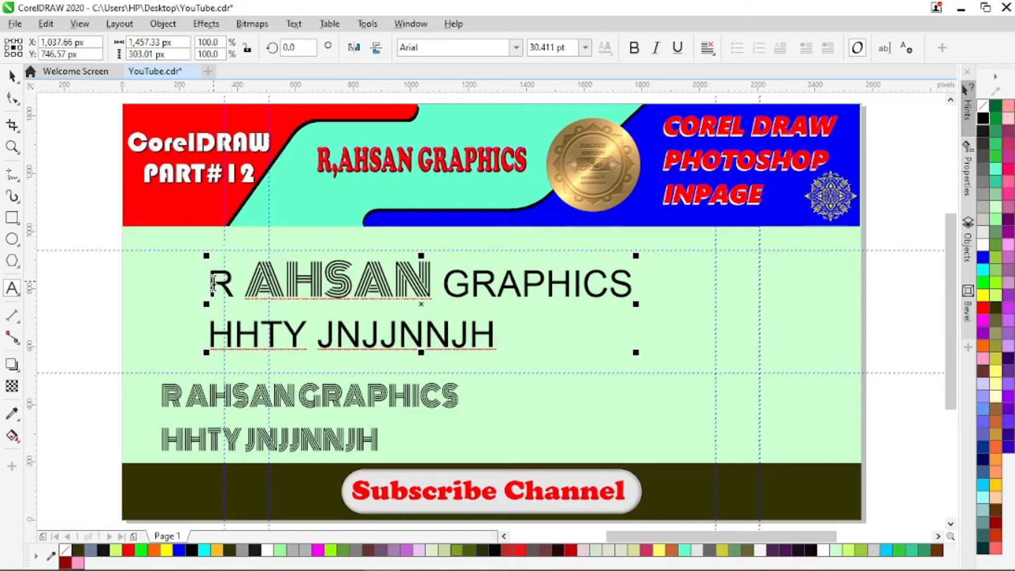
key("Escape")
double_click(213, 283)
key("shift+Right")
key("shift+Right")
key("shift+Right")
key("shift+Right")
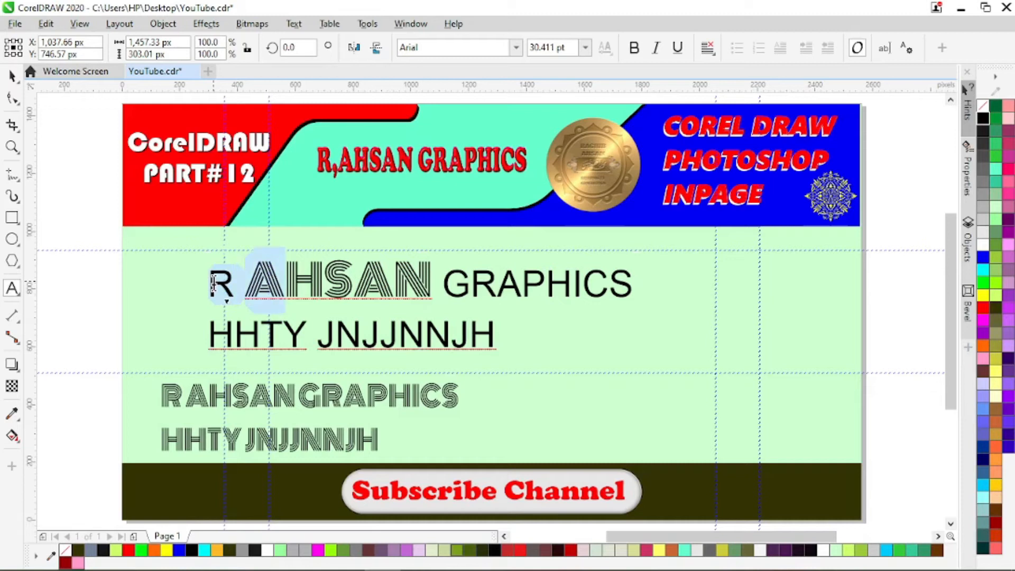
key("shift+Right")
key("shift+Right")
key("shift+Right")
key("shift+Right")
key("shift+Right")
key("shift+Right")
key("shift+Right")
key("shift+Right")
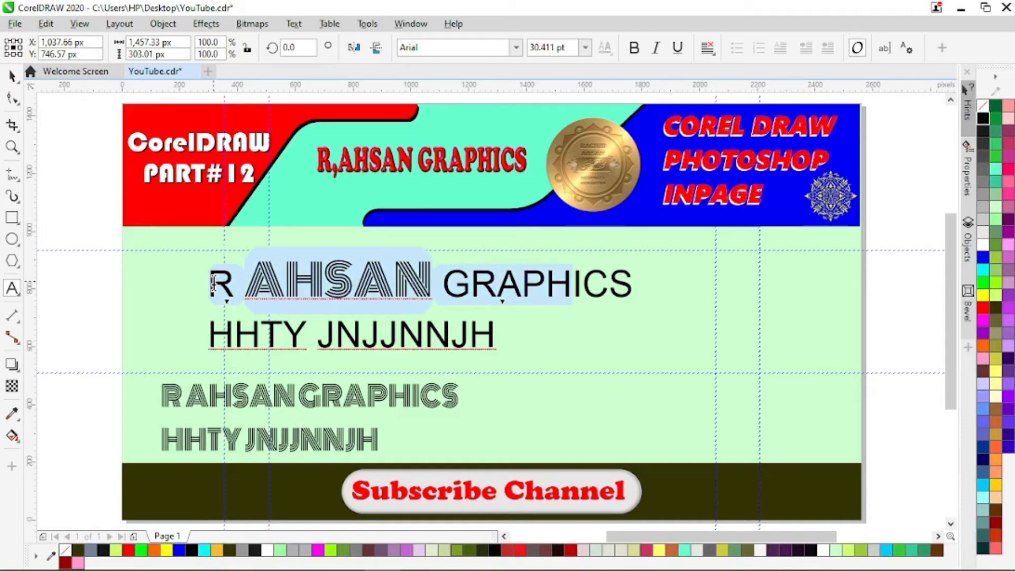
key("shift+Down")
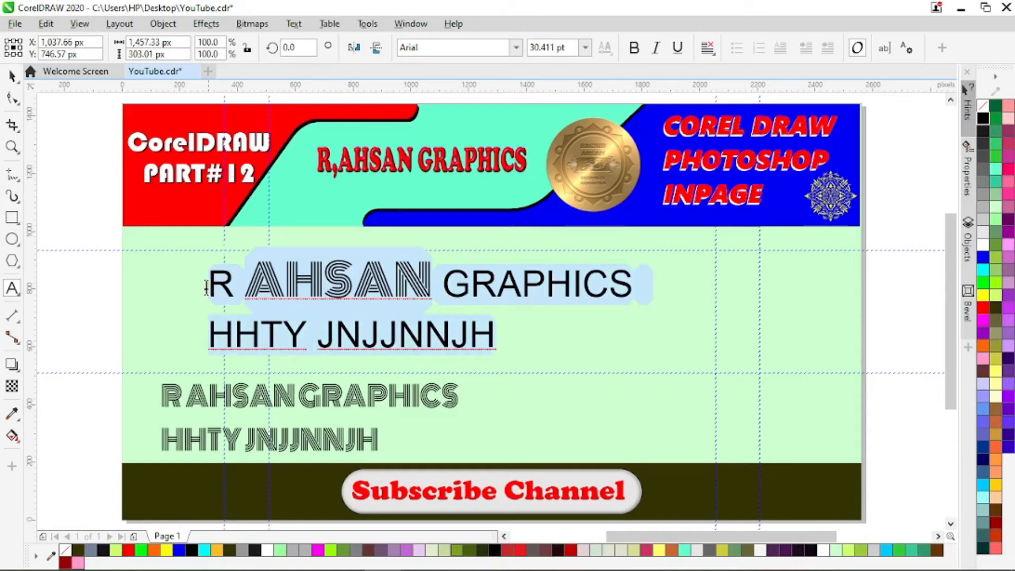
left_click(518, 48)
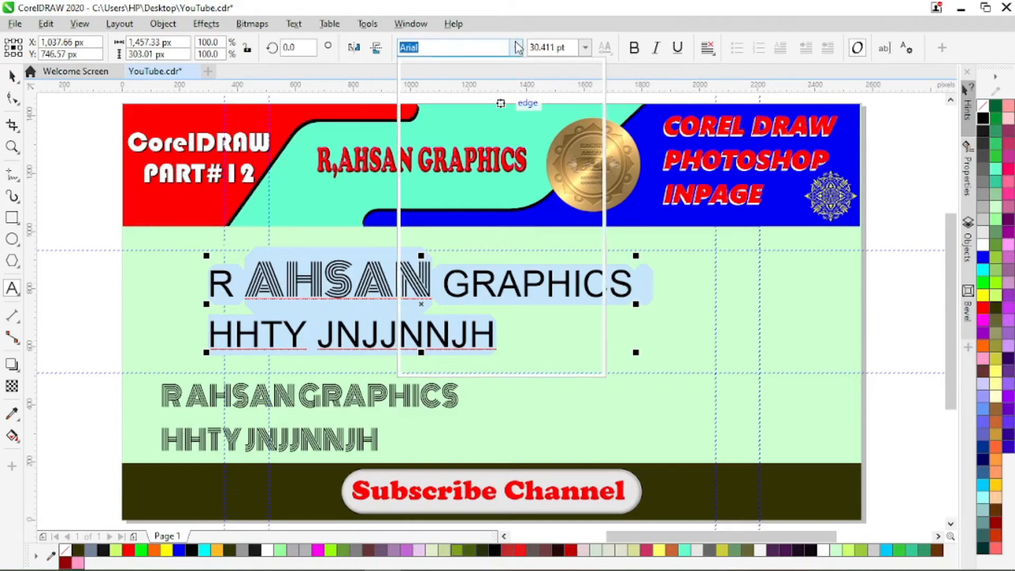
left_click(469, 106)
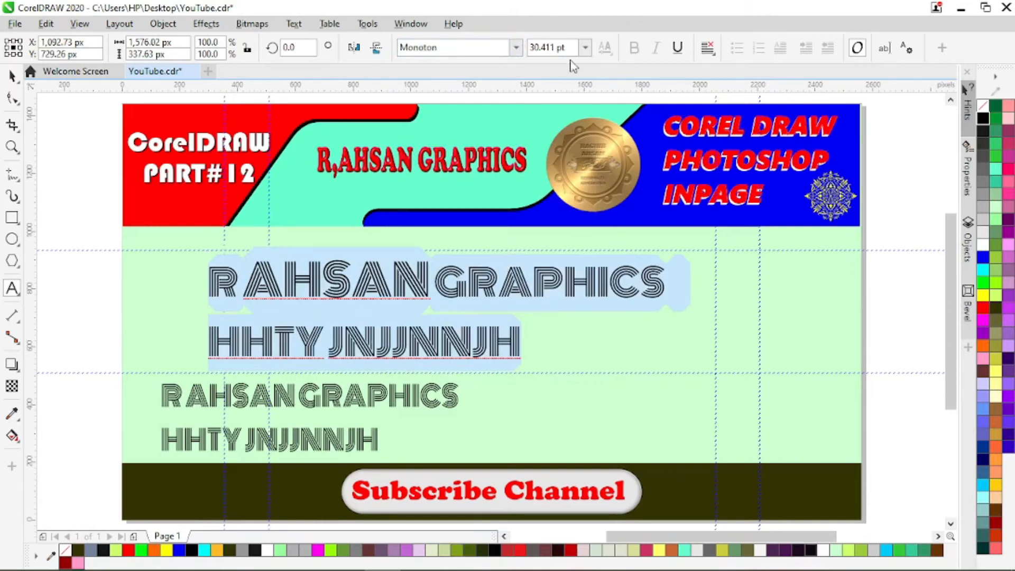
left_click(517, 48)
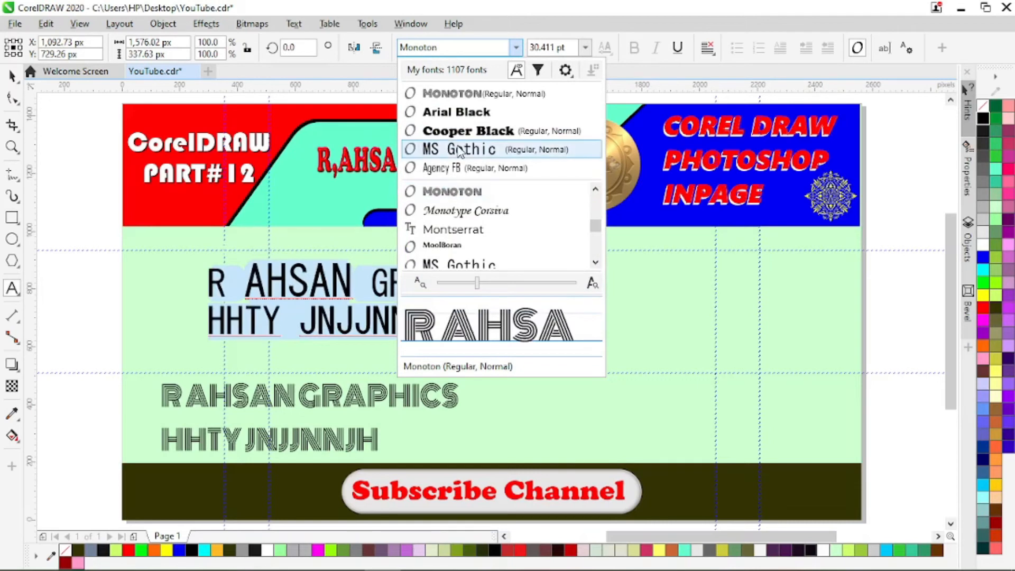
left_click(453, 211)
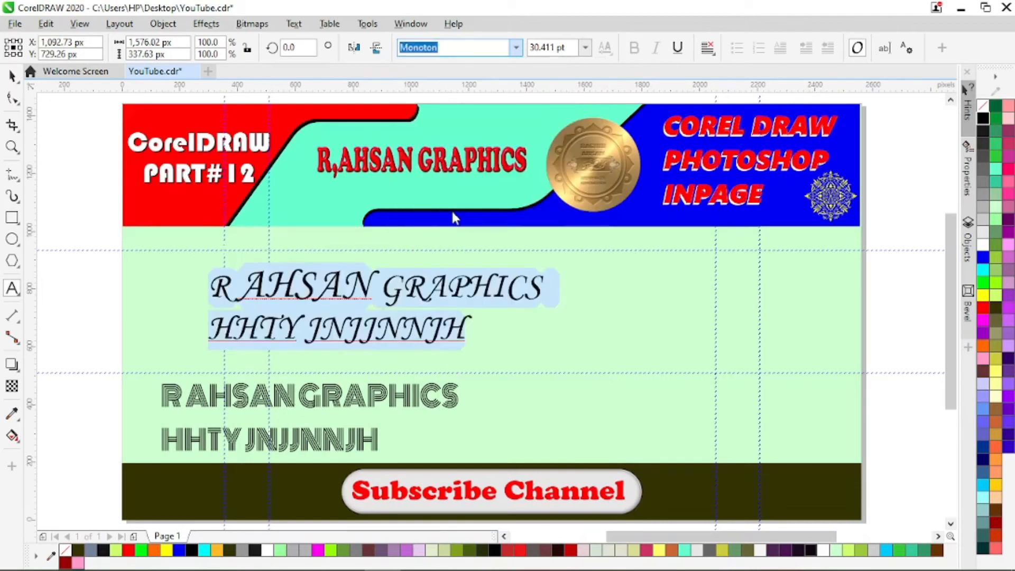
- Move the Monotype Corsiva text block to about X 598, Y 772 px and delete it
left_click(11, 77)
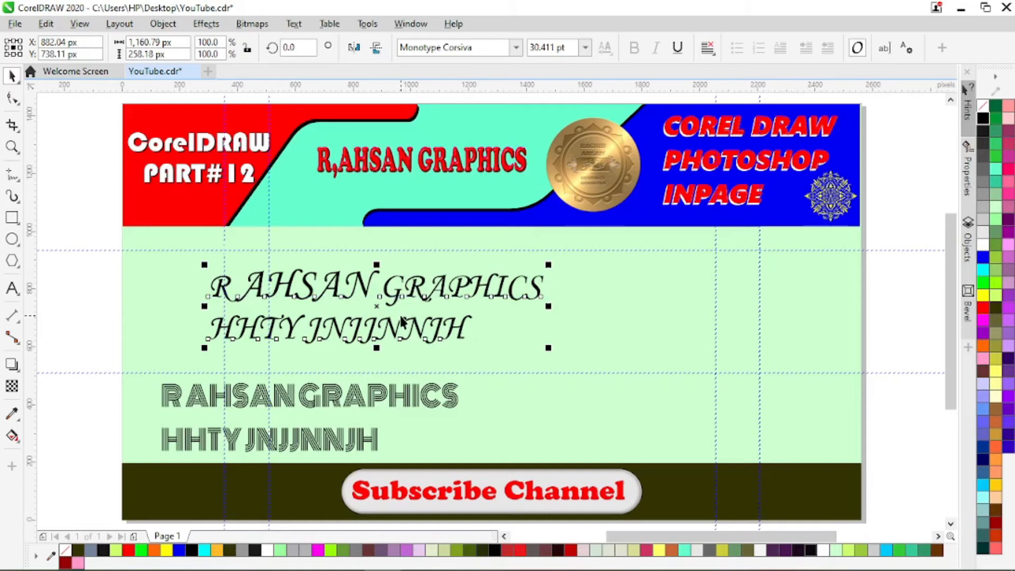
left_click_drag(374, 305, 294, 302)
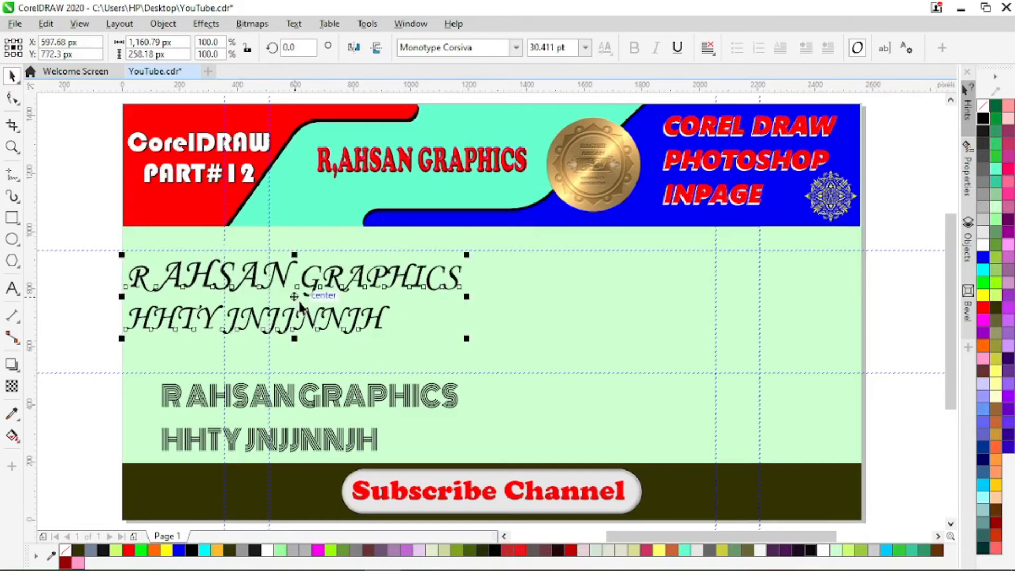
key("Delete")
- Draw a paragraph text frame about 435 by 342 px below the header and set its font to Cooper Black
left_click(12, 288)
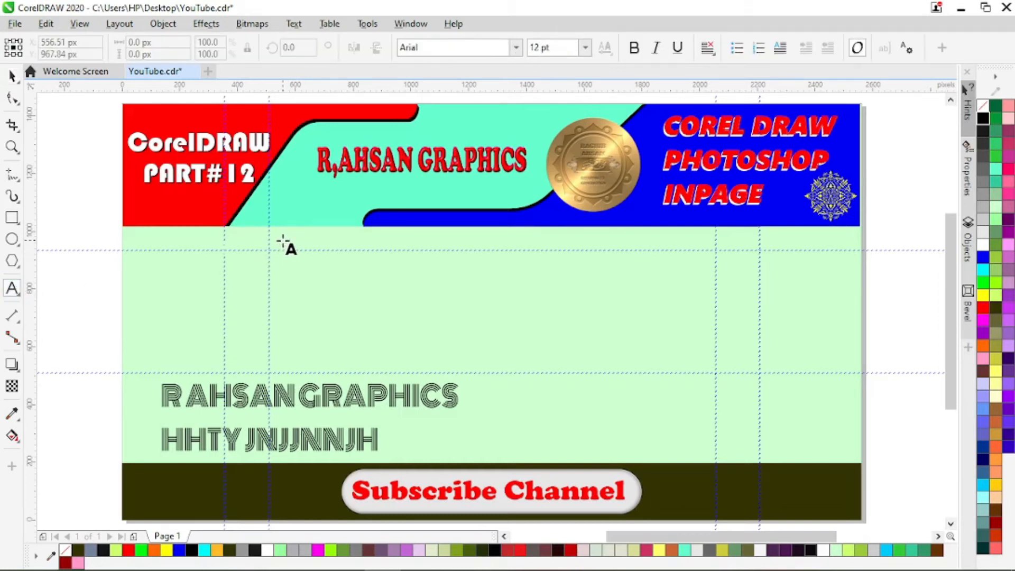
left_click_drag(282, 241, 408, 341)
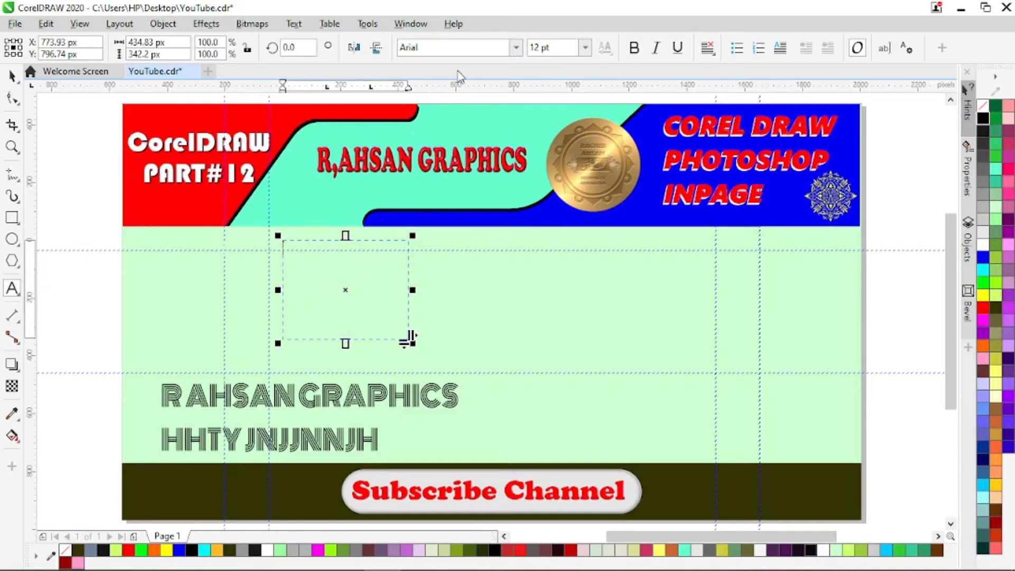
left_click(516, 48)
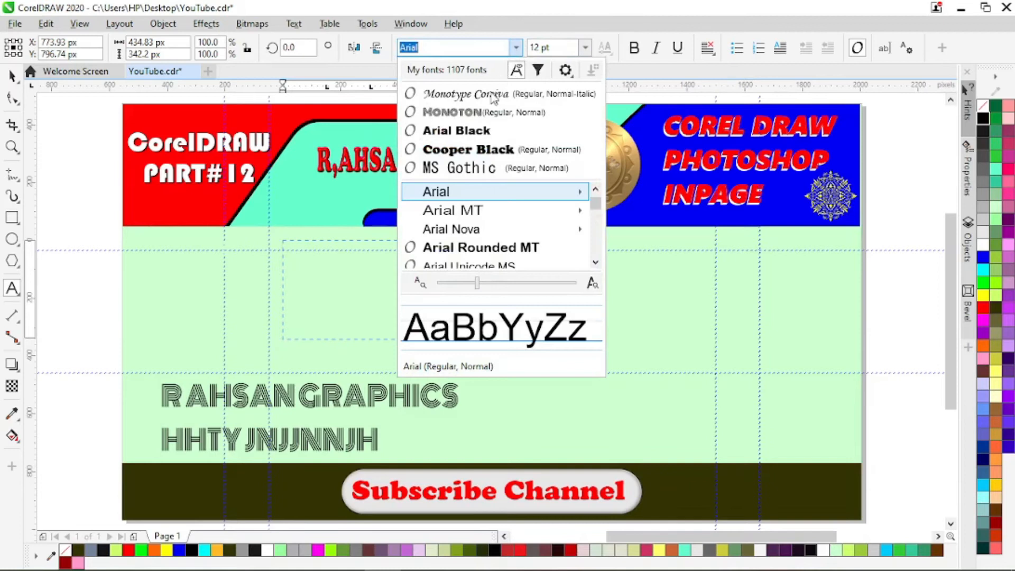
left_click(472, 150)
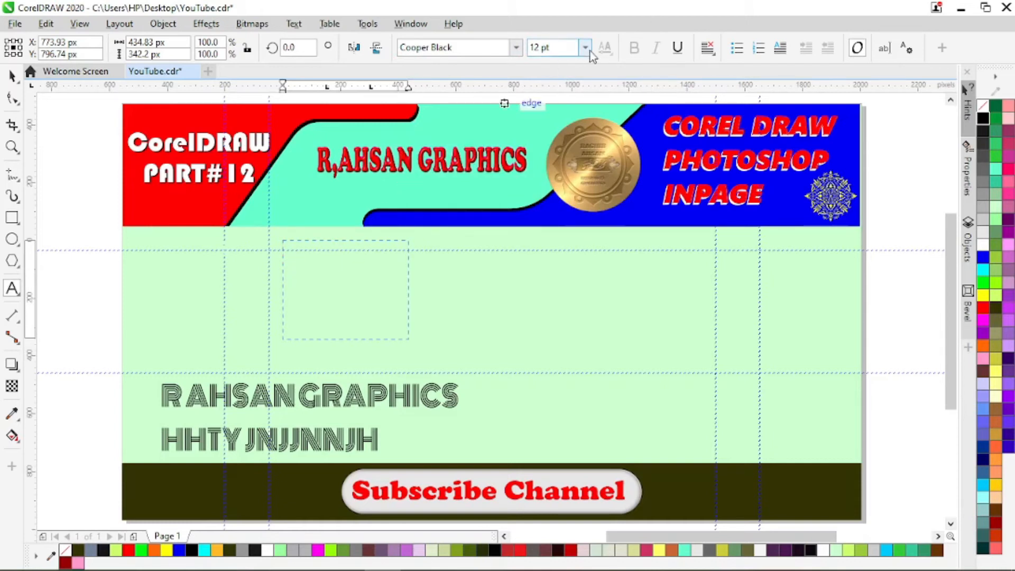
left_click(313, 260)
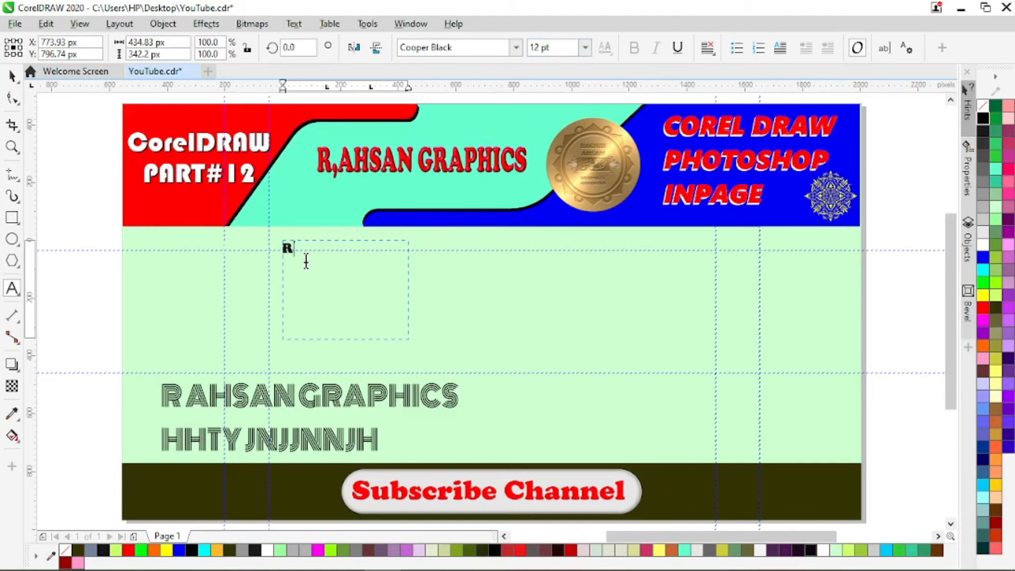
- Fill the paragraph frame with a name followed by the filler text "GSHD FY F YFDUICDUIDCDUIDVUIDUIDUIDUIUUIEUED E U EUFUEUUDUUIFU"
type("R AHSAN GSHD FY F YFDUI")
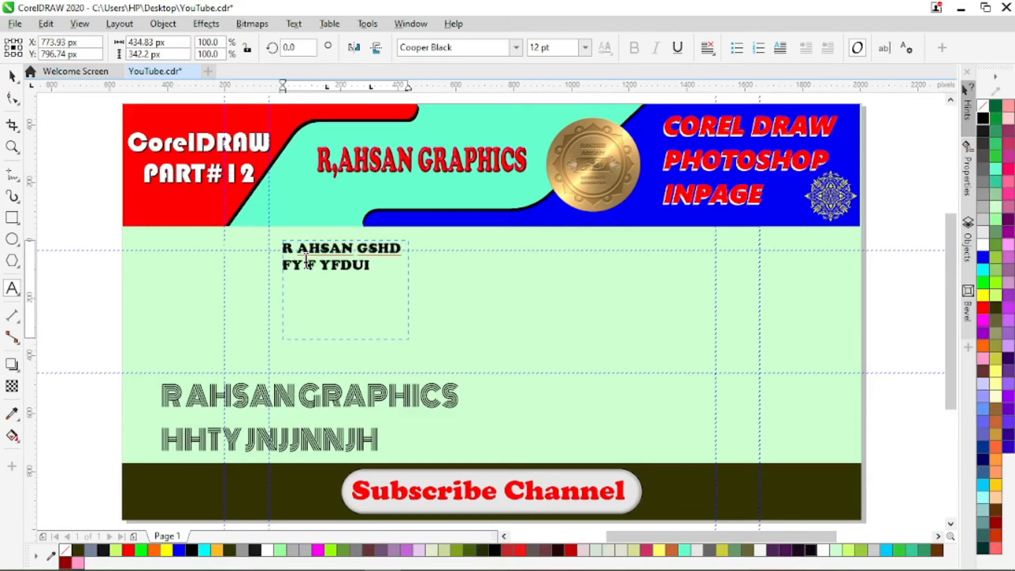
type("CDUIDCDUIDVUIDUIDUIDUIU")
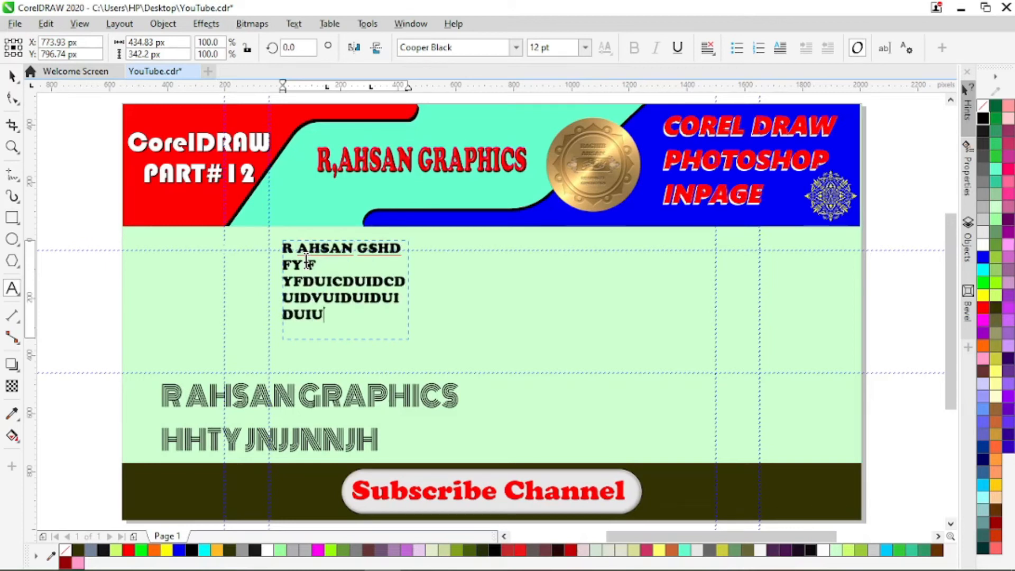
type("UIEUED   E")
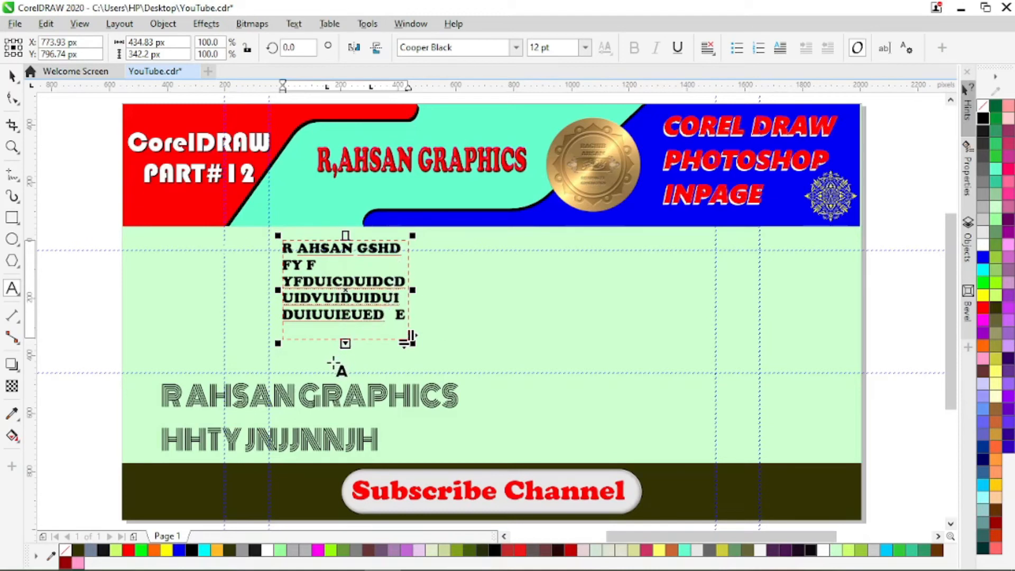
- Lengthen and widen the paragraph text frame to about 615 by 638 px
left_click_drag(346, 342, 330, 425)
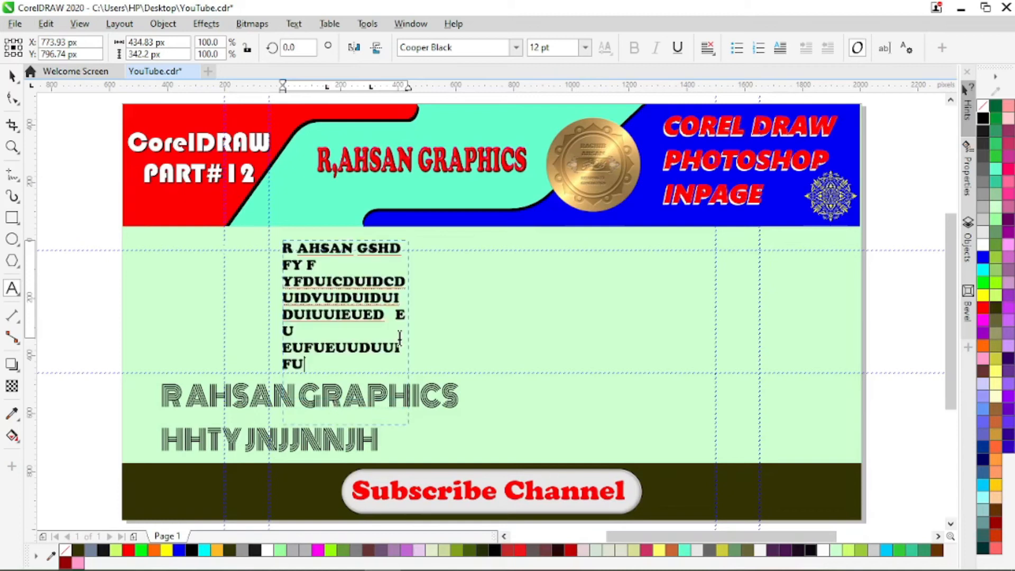
left_click_drag(409, 334, 461, 322)
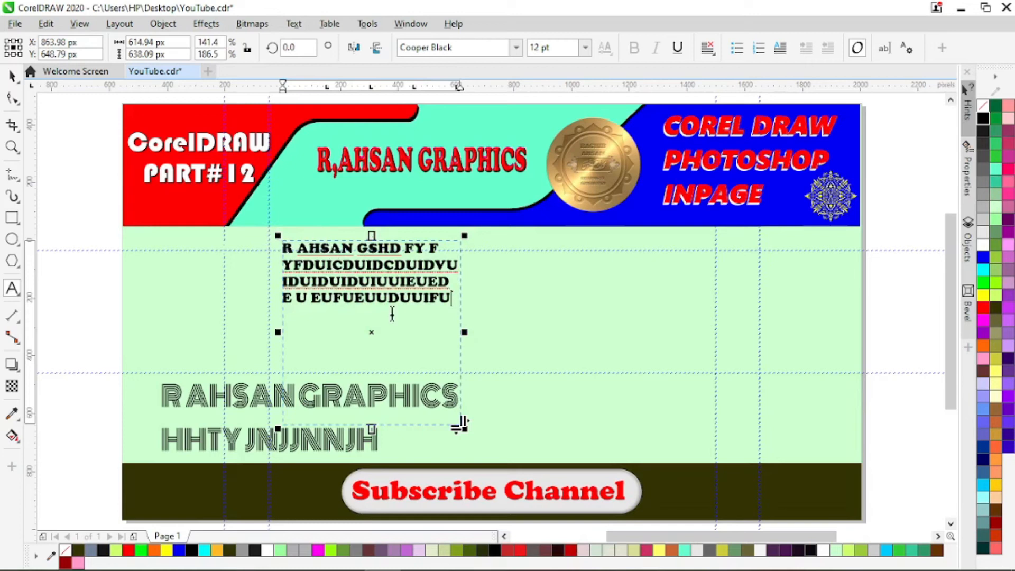
left_click(372, 291)
- Move the paragraph frame to about X 1,370, Y 615 px and shorten it from below to a height of about 311 px
left_click_drag(375, 331, 601, 343)
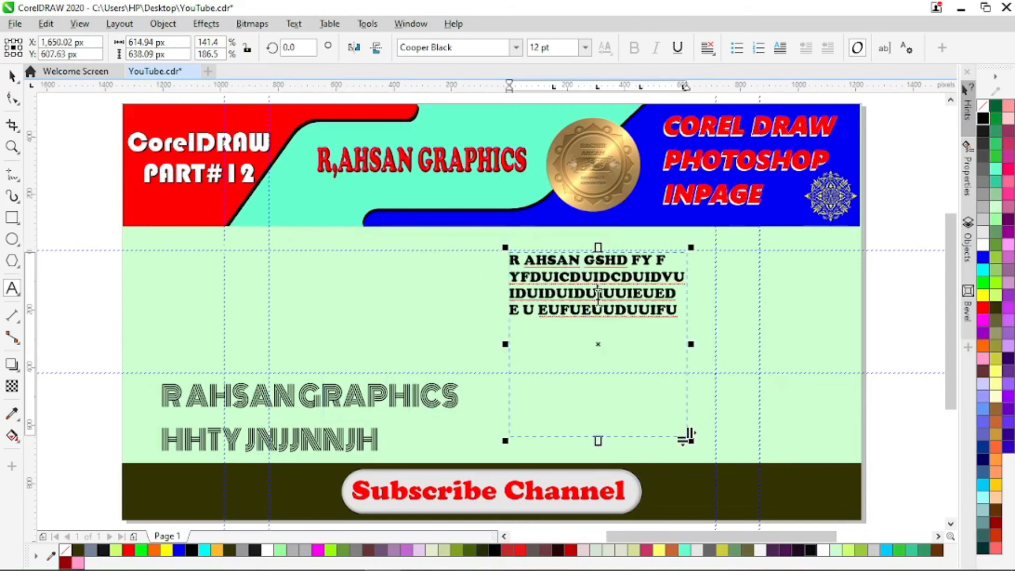
left_click_drag(602, 345, 508, 344)
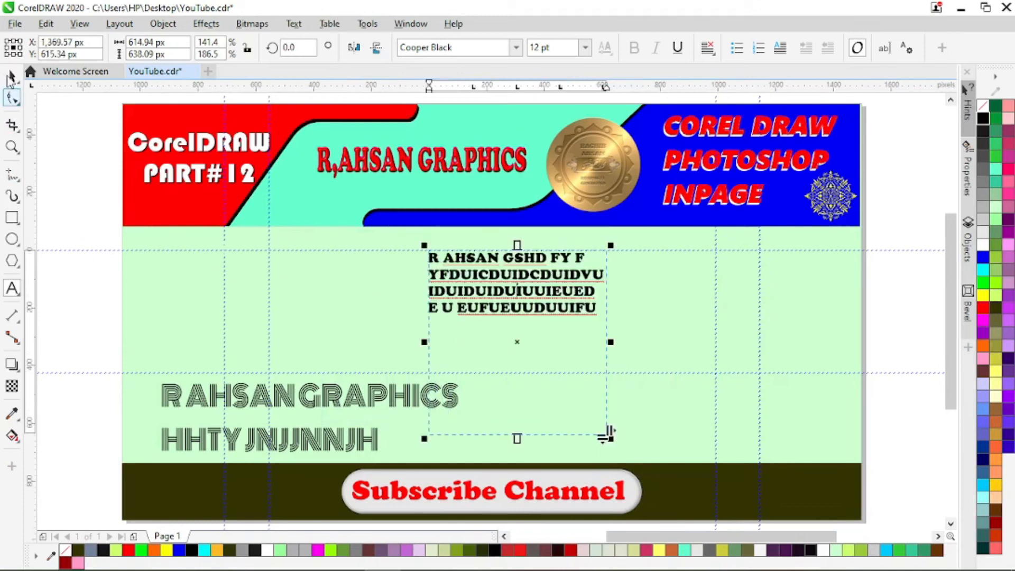
left_click(10, 78)
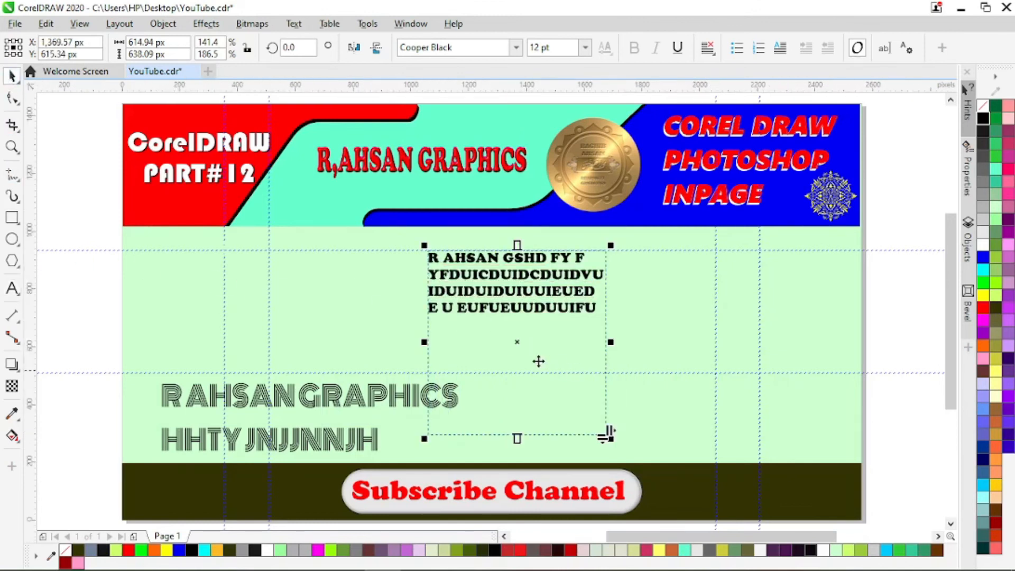
left_click_drag(517, 437, 524, 344)
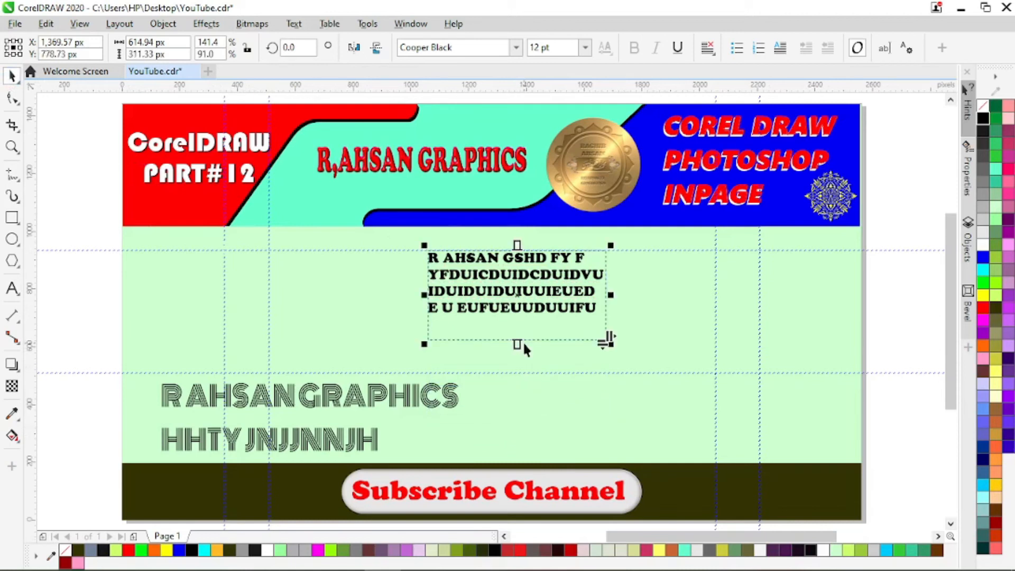
- Move the Monoton text block to about X 809, Y 440 px and the lower horizontal guideline to about Y 407 px
left_click_drag(324, 406, 368, 381)
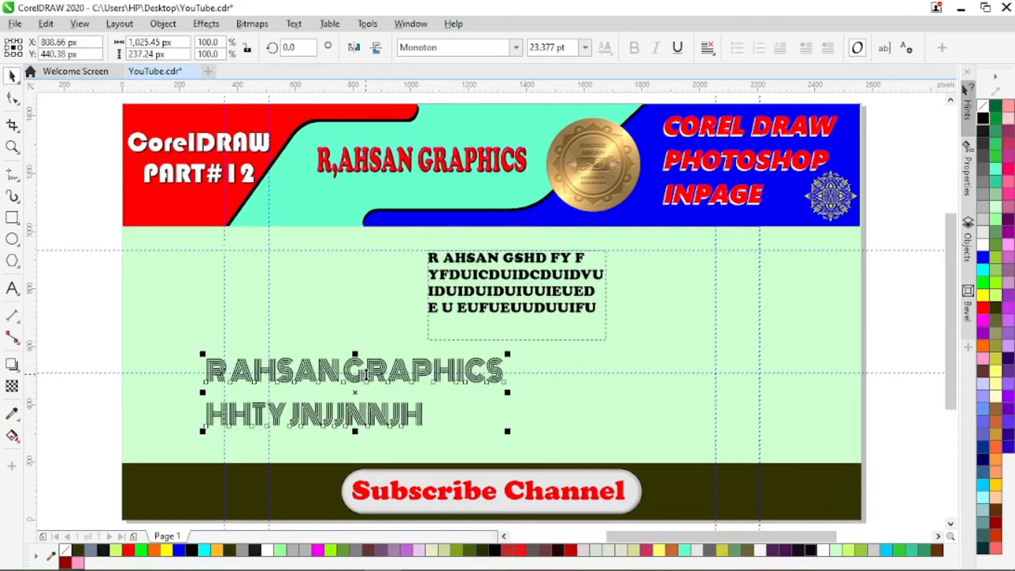
key("Escape")
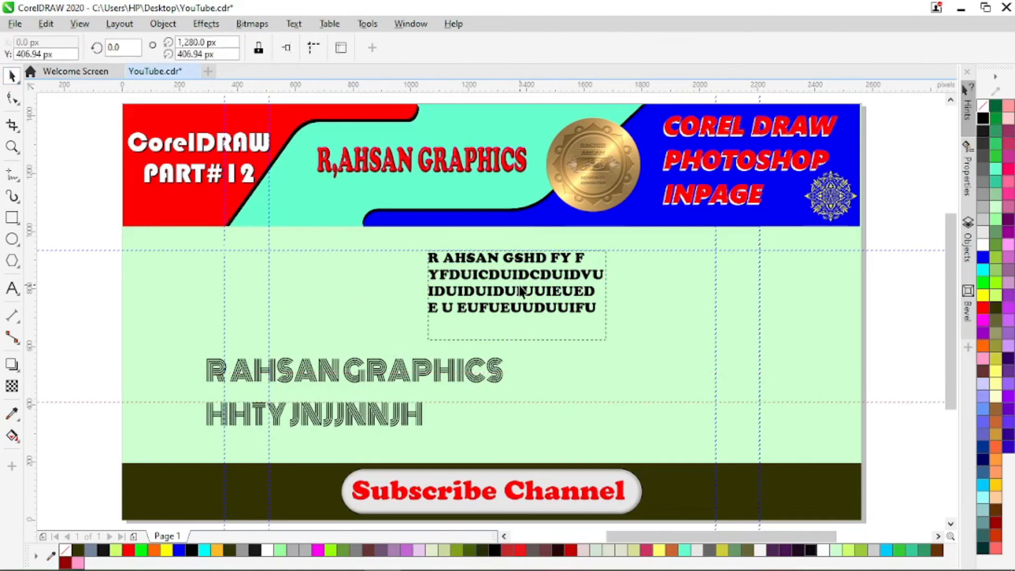
- Copy all text from the paragraph frame and paste it as artistic text starting at about X 189, Y 875 px
double_click(519, 292)
double_click(488, 288)
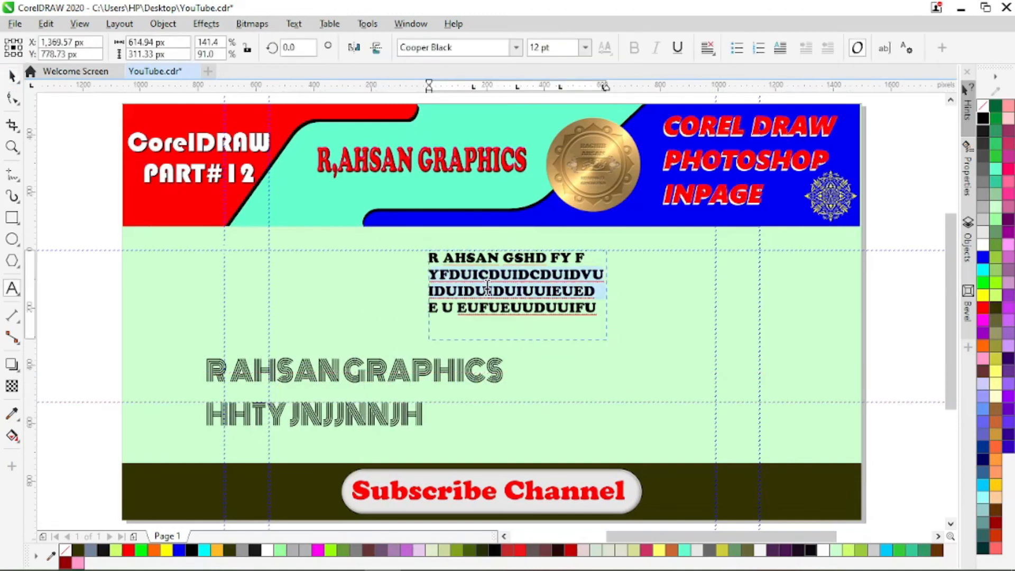
key("ctrl+a")
key("ctrl+c")
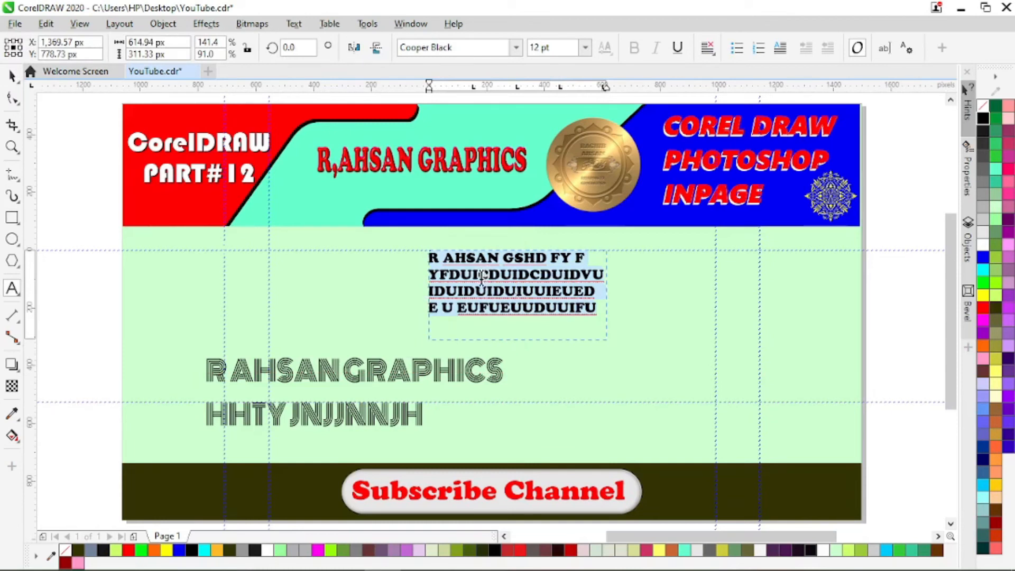
left_click(176, 264)
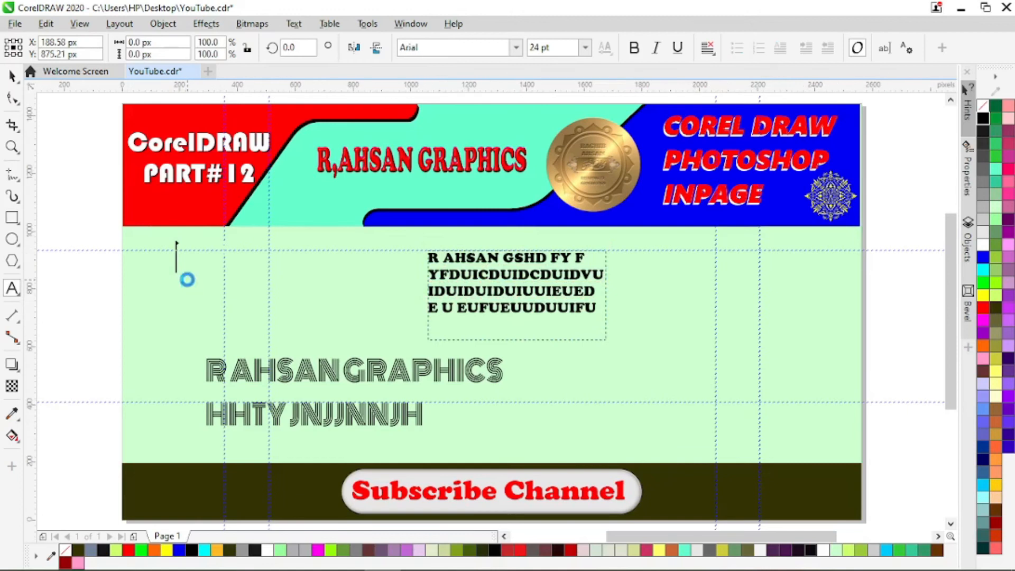
key("ctrl+v")
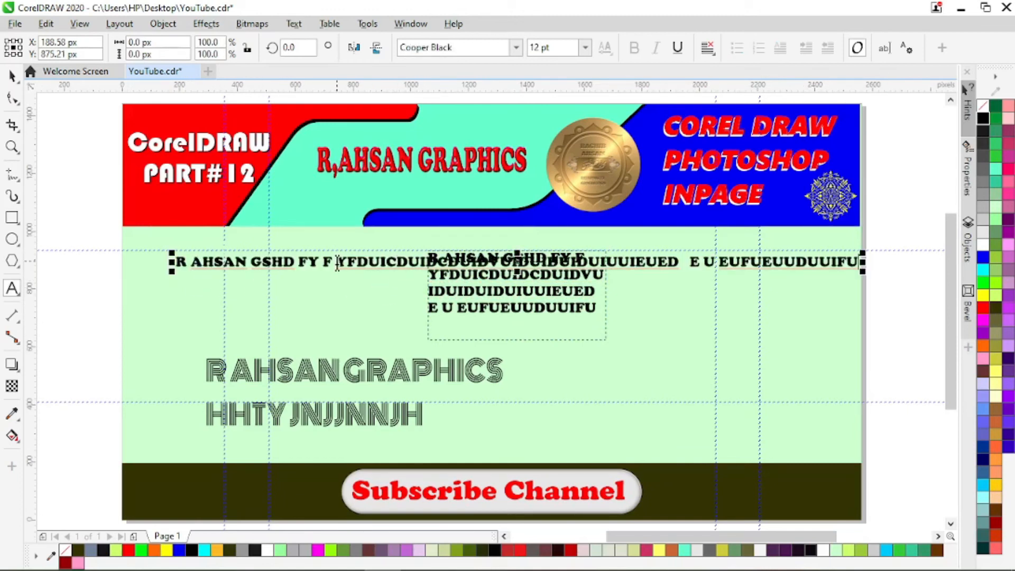
- Break the pasted Cooper Black artistic text into four lines, splitting it after "FY F", "DVUID" and "E U EU"
left_click(335, 262)
key("Return")
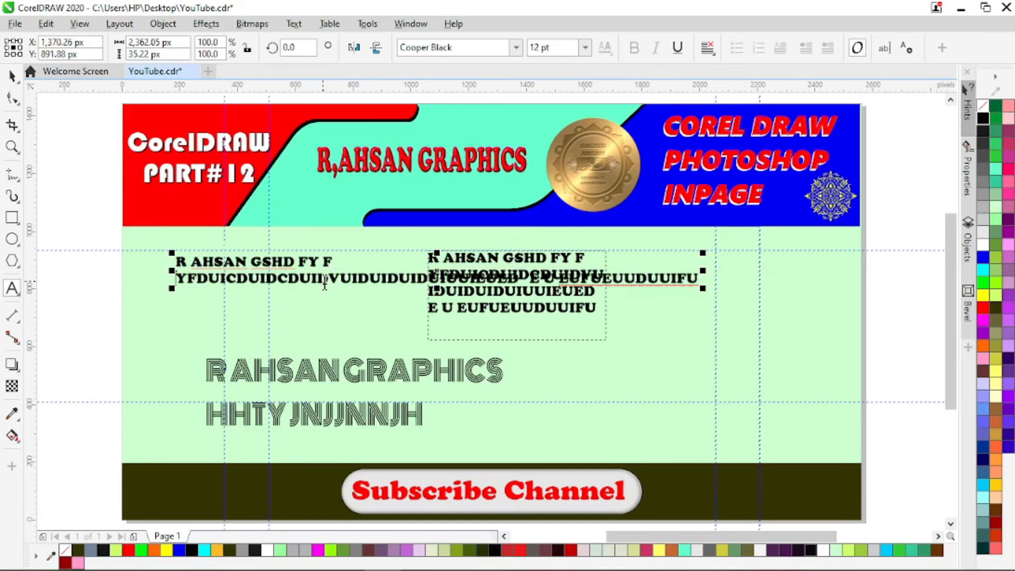
left_click(370, 279)
key("Return")
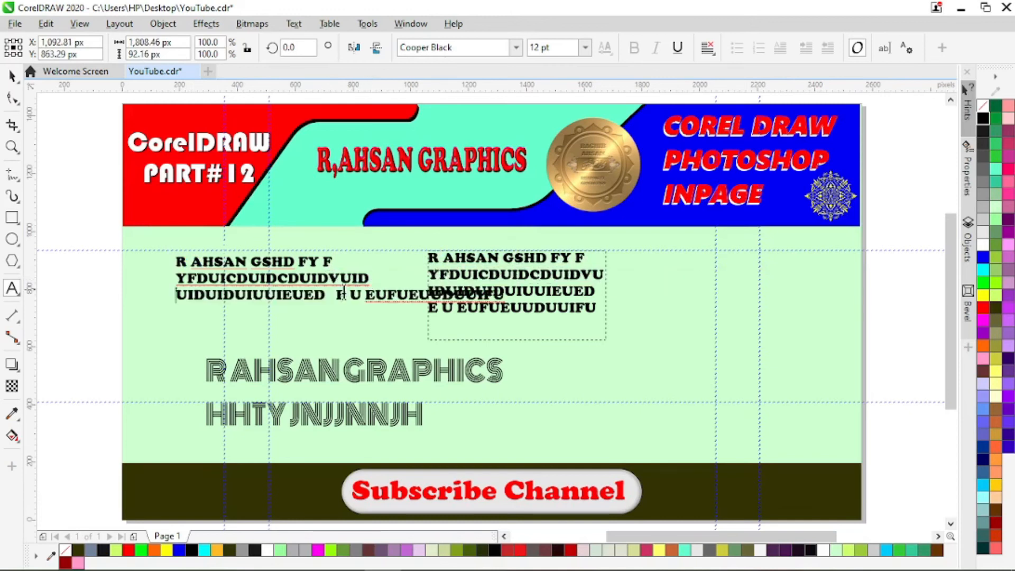
left_click(391, 294)
key("Return")
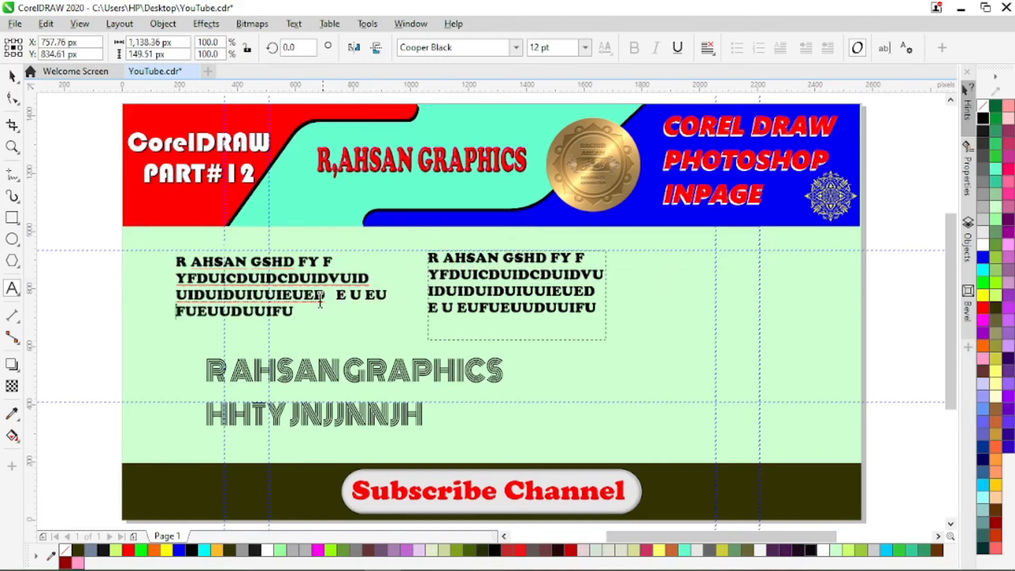
- Delete the original paragraph text frame beside the four-line artistic text
left_click(11, 76)
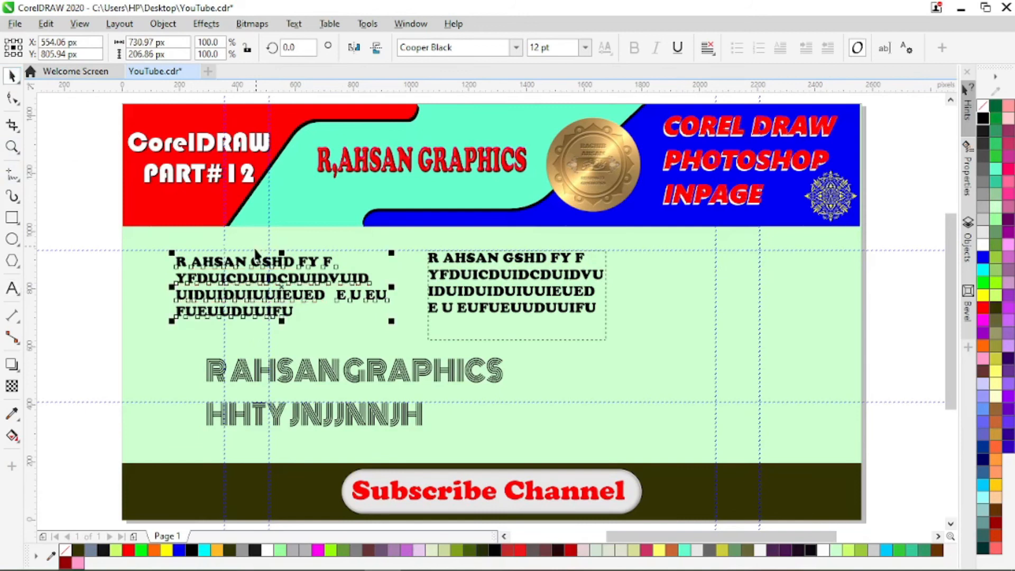
left_click(467, 308)
key("Delete")
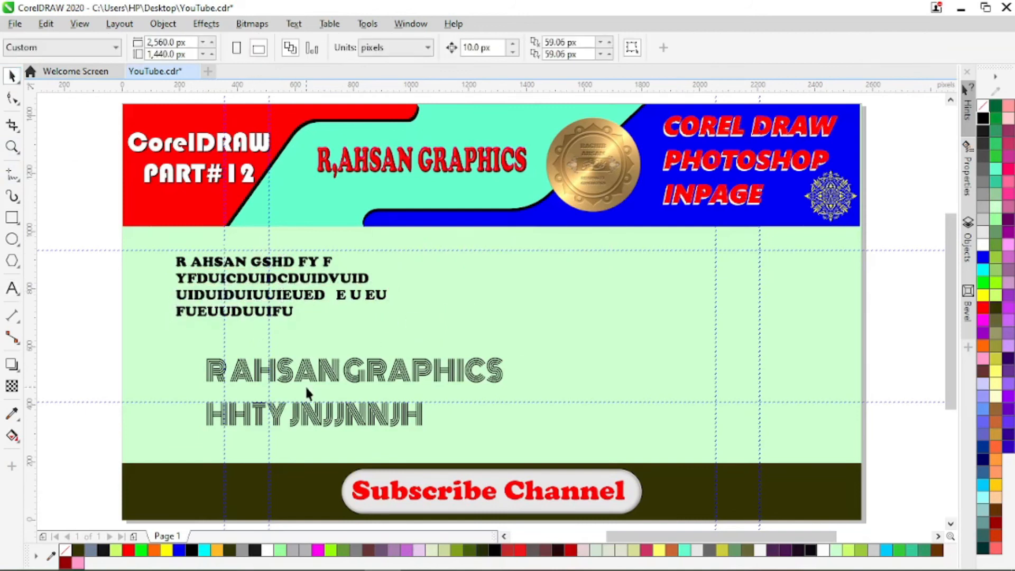
- Add a vertical guideline at about X 187 px along the four-line text's left edge and align that text Left
scroll(210, 294, "up", 2)
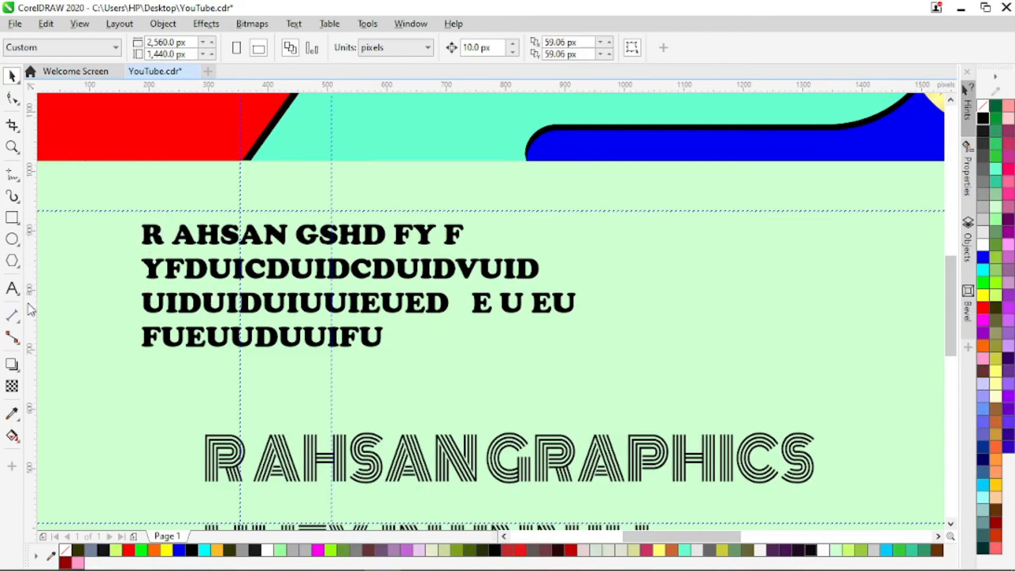
left_click_drag(38, 304, 141, 328)
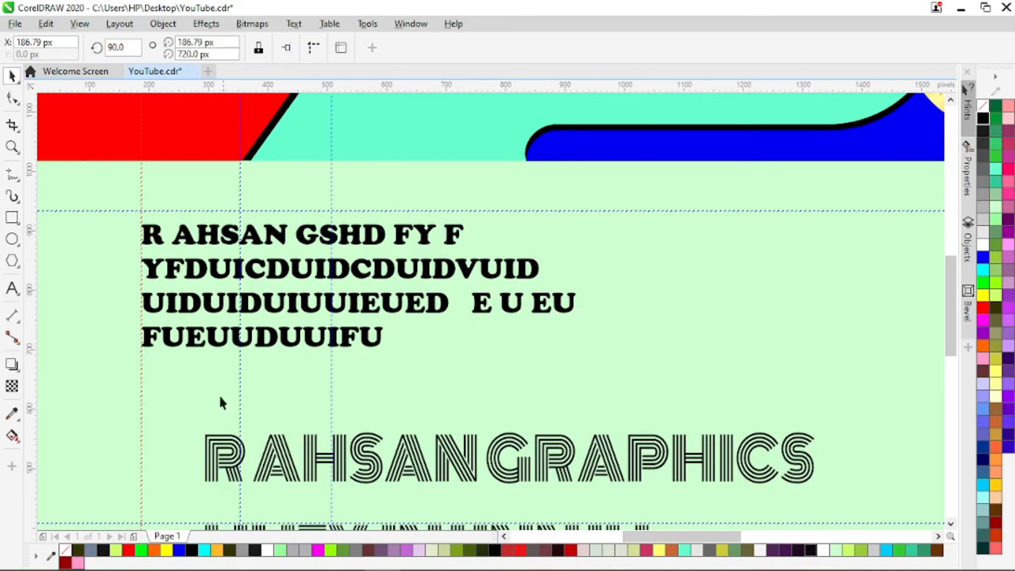
left_click(269, 304)
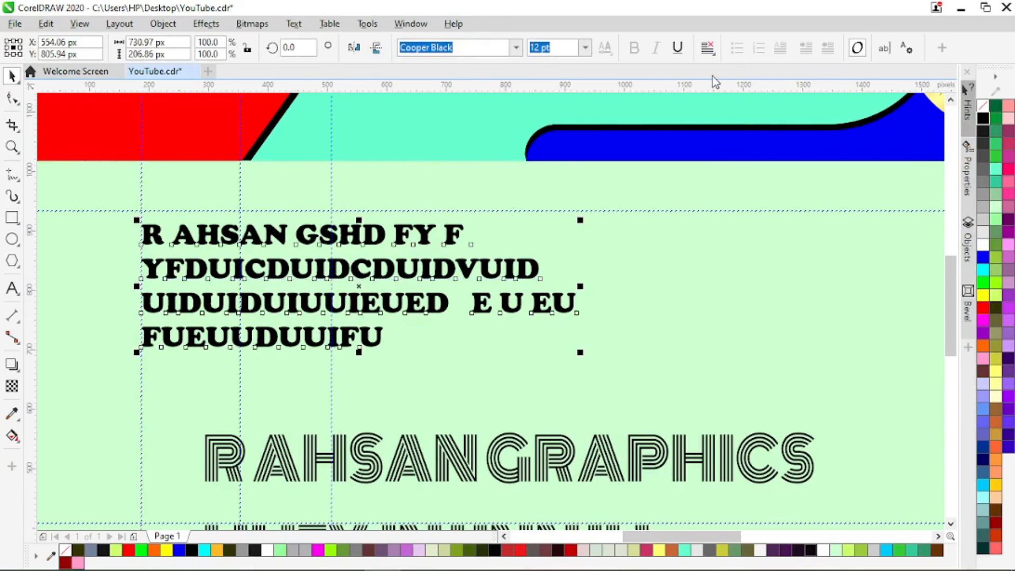
left_click(709, 48)
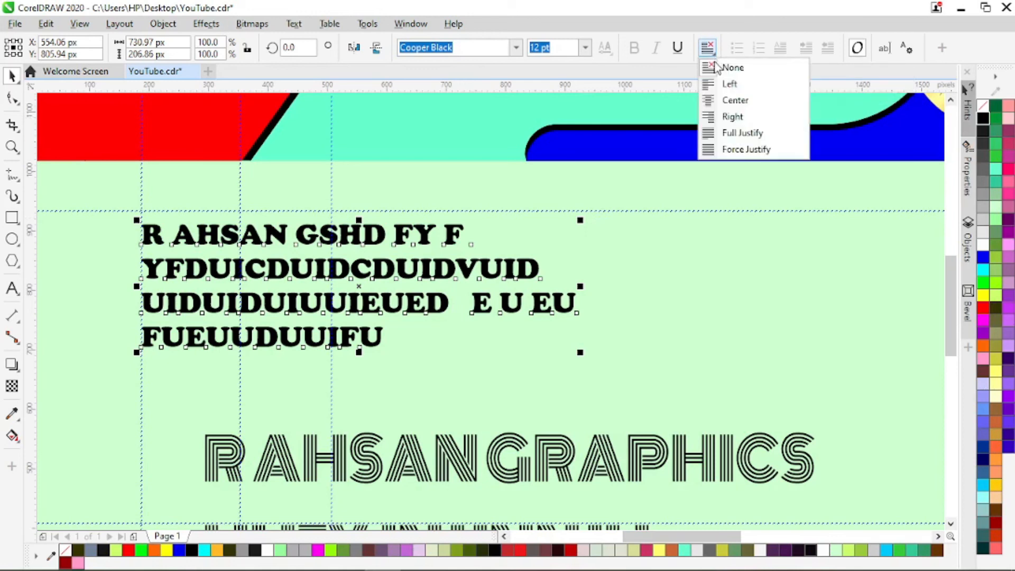
left_click(714, 87)
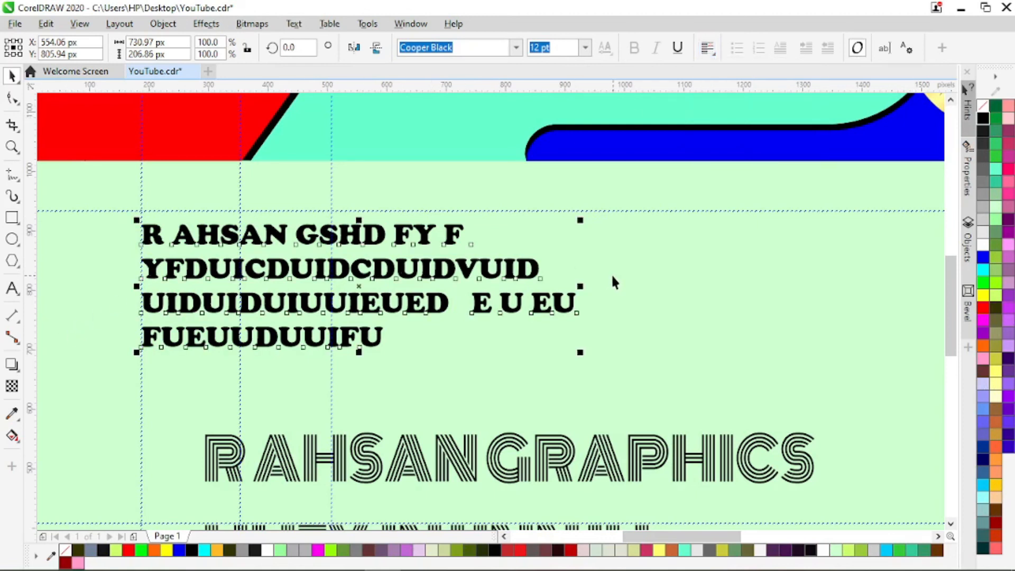
- Set the four-line artistic text's horizontal alignment to Center, followed by Right
left_click(712, 55)
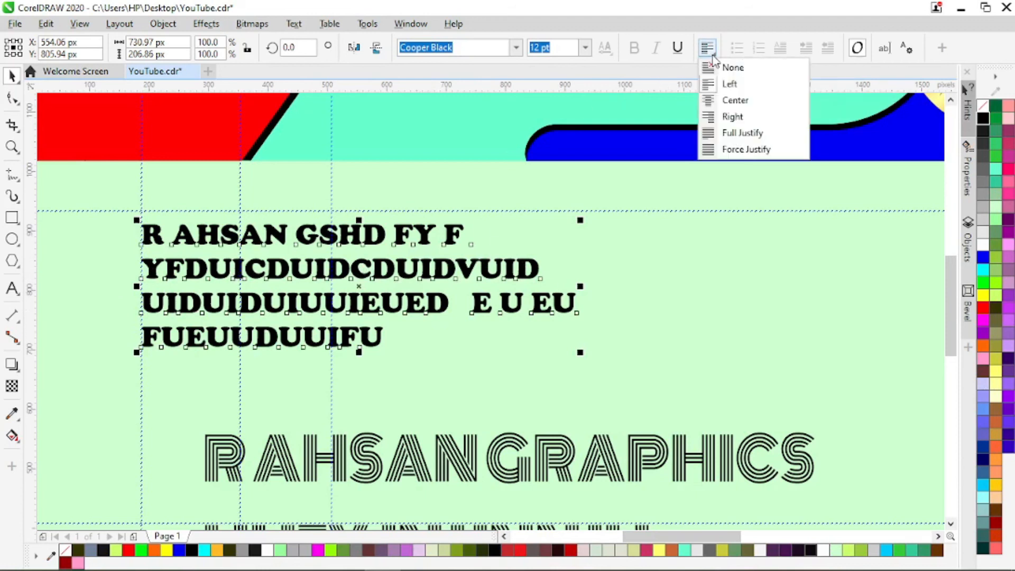
left_click(732, 100)
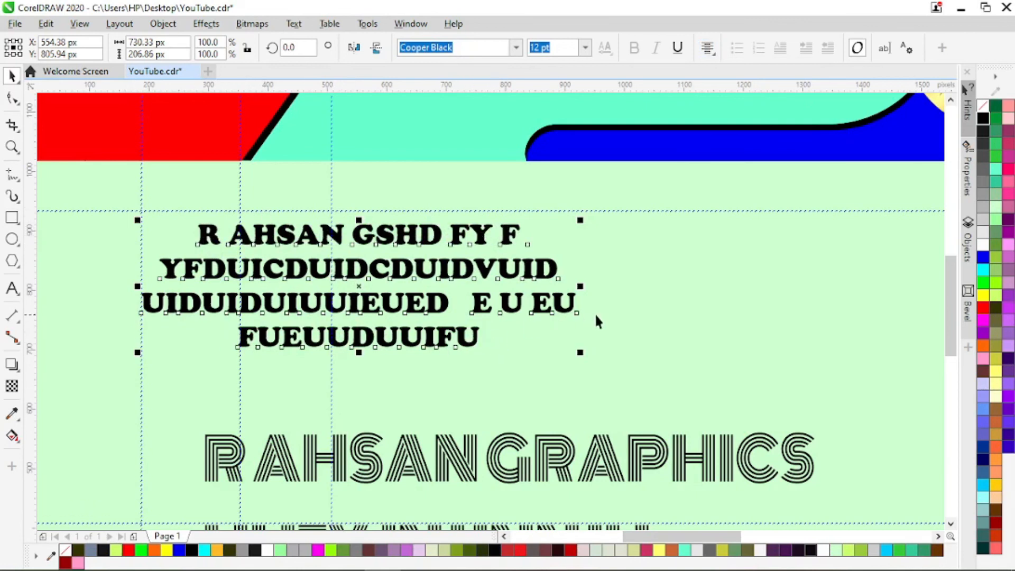
left_click(708, 48)
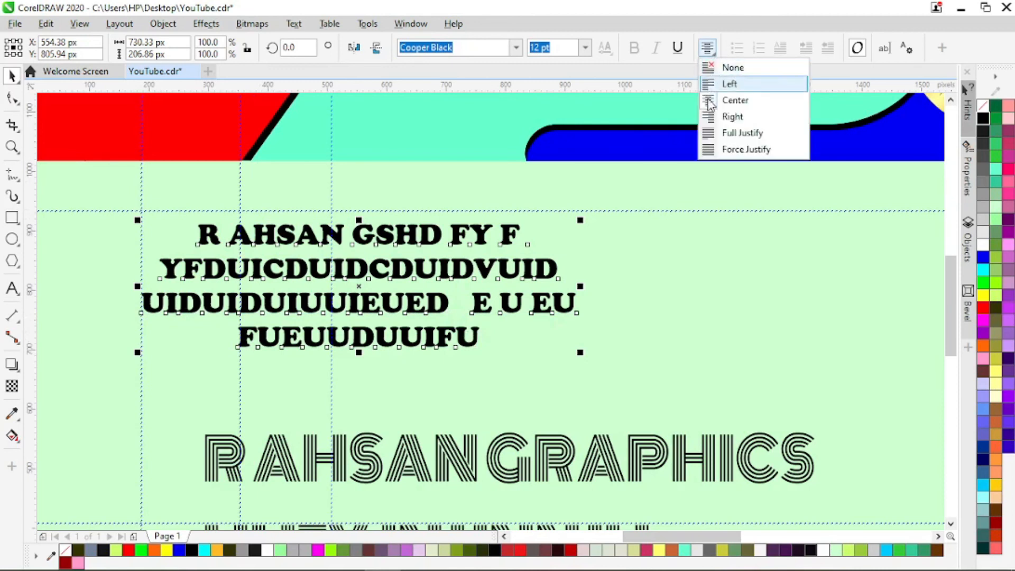
left_click(711, 117)
left_click(711, 118)
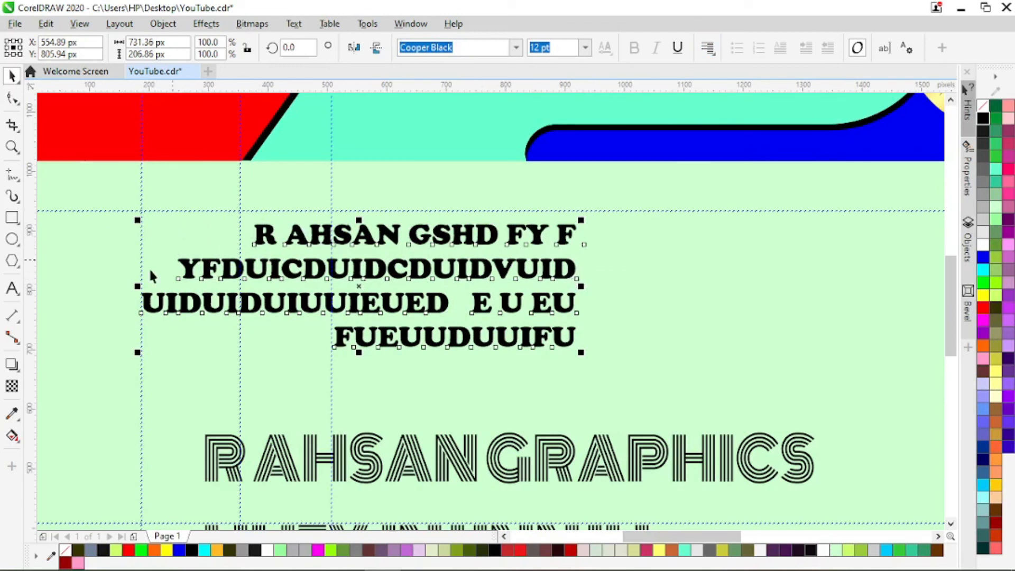
- Apply Full Justify and then Force Justify alignment to the four-line artistic text
left_click(713, 57)
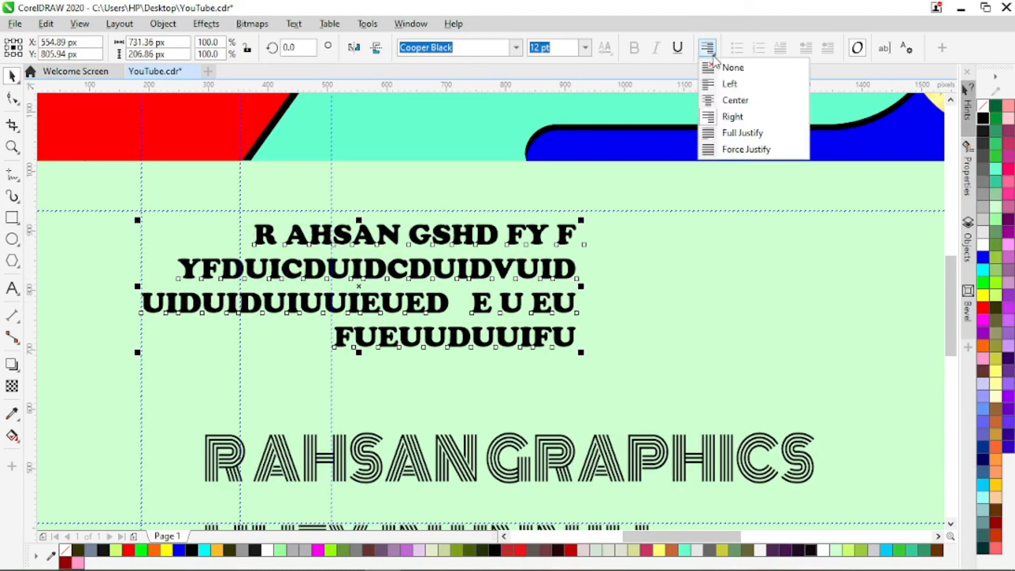
left_click(729, 135)
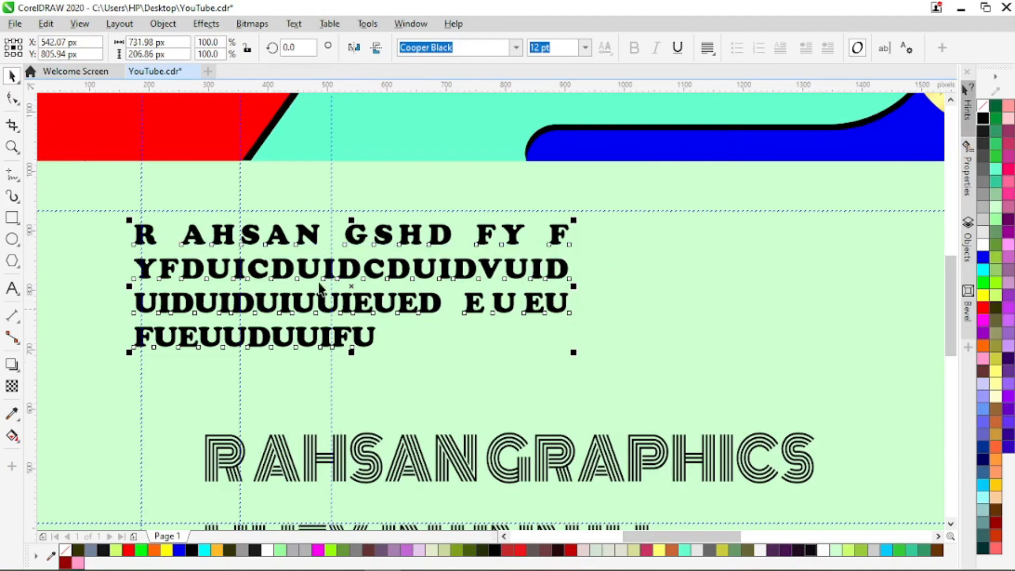
left_click(716, 61)
left_click(723, 150)
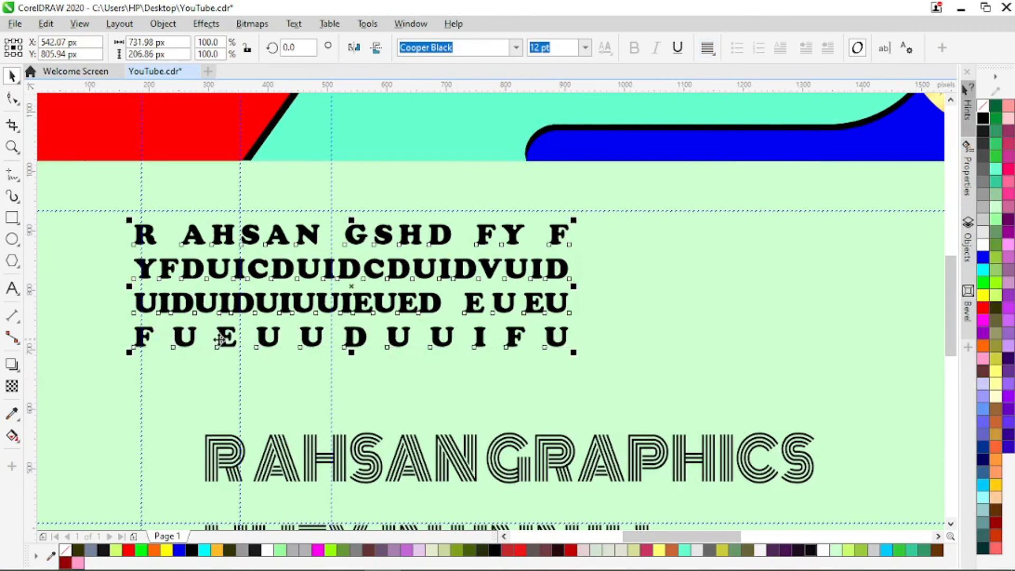
- Align the four-line artistic text to Center and move it to about X 804, Y 809 px
left_click(707, 48)
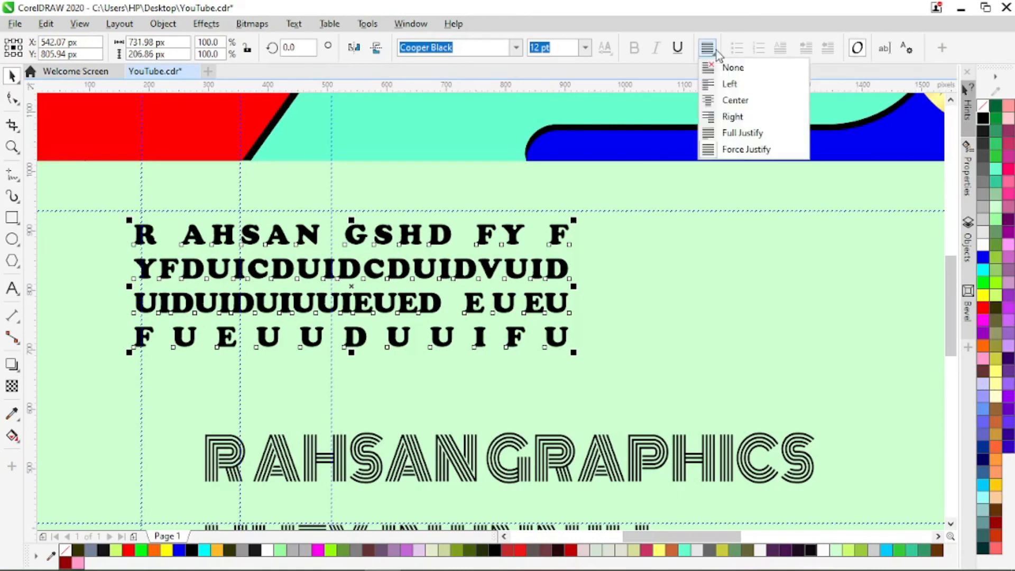
left_click(732, 101)
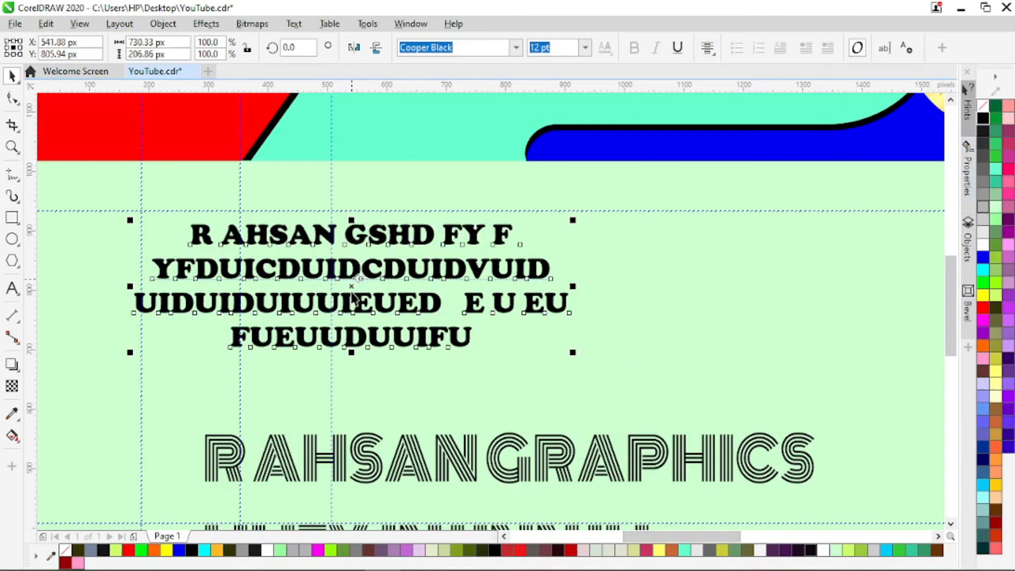
left_click_drag(353, 288, 508, 284)
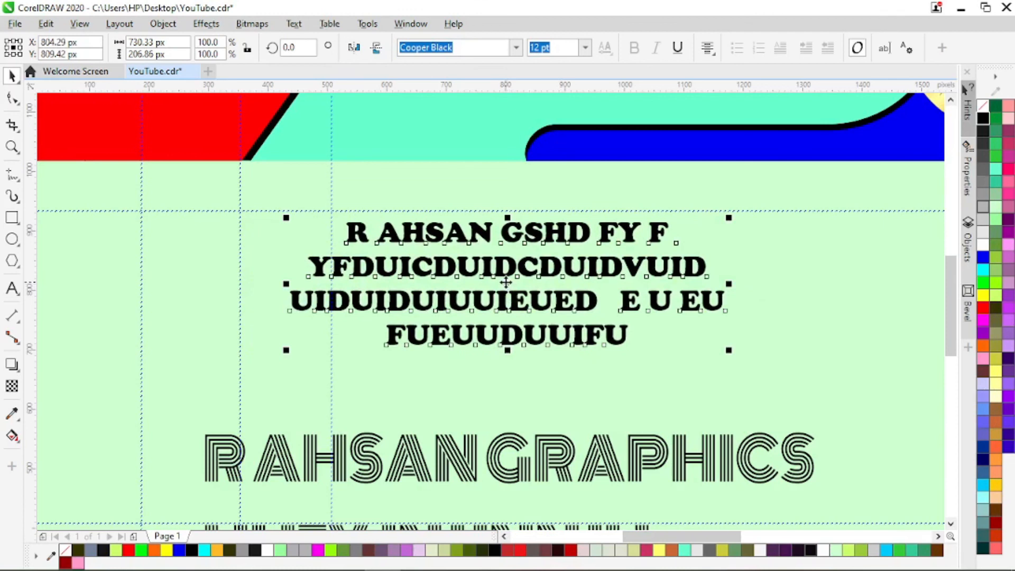
scroll(505, 283, "down", 1)
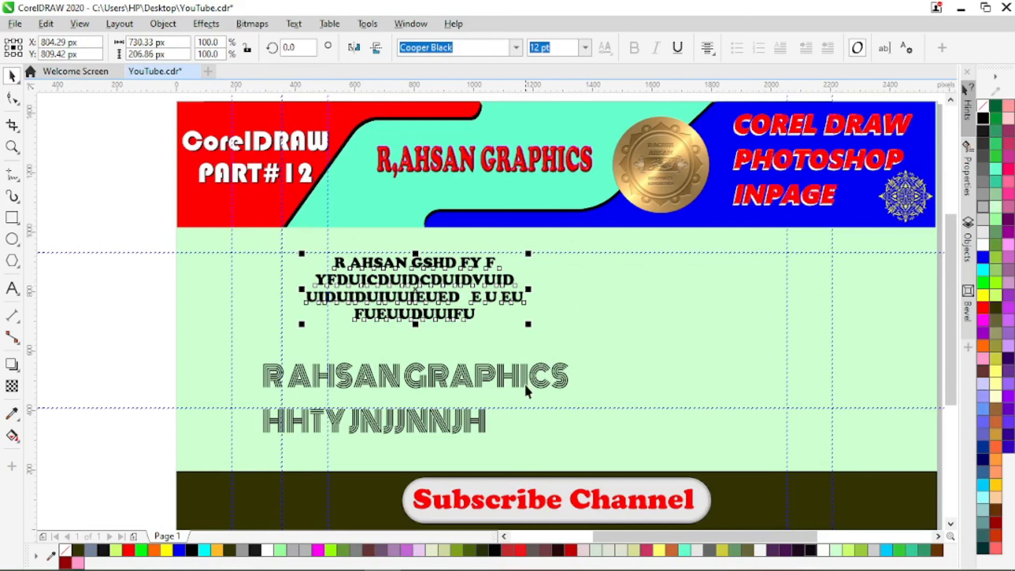
scroll(592, 497, "right", 1)
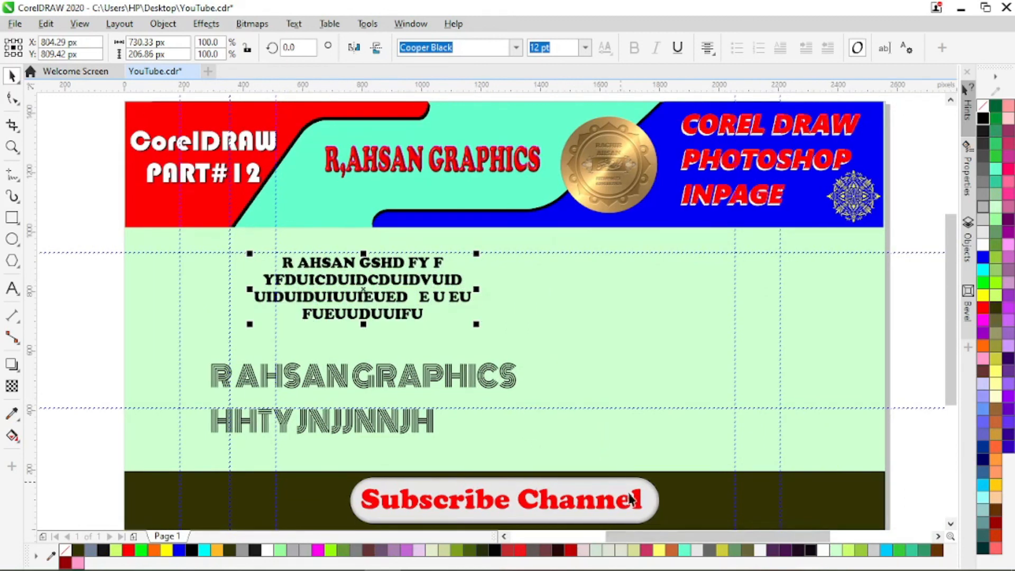